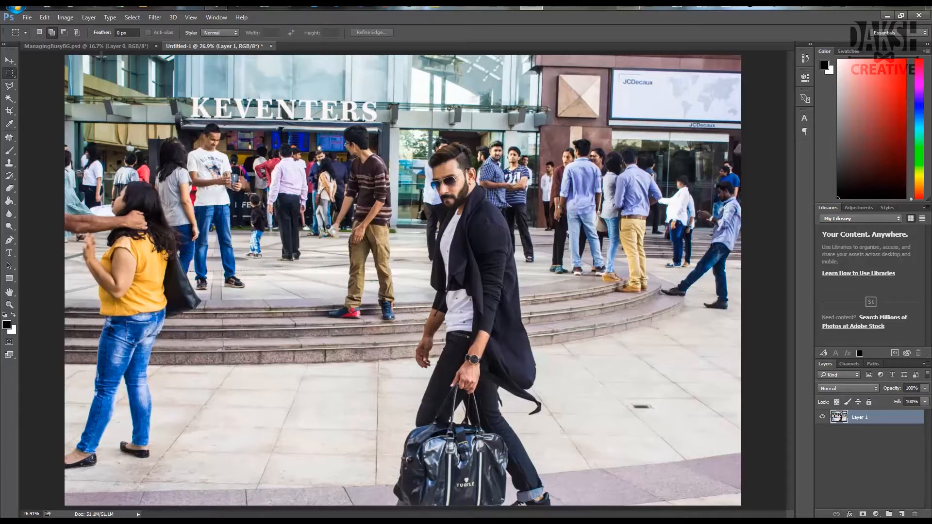
Examine the finished ManagingBusyBG.psd example at full-image view with its selection cleared, and return to the Untitled-1 document.
click(101, 46)
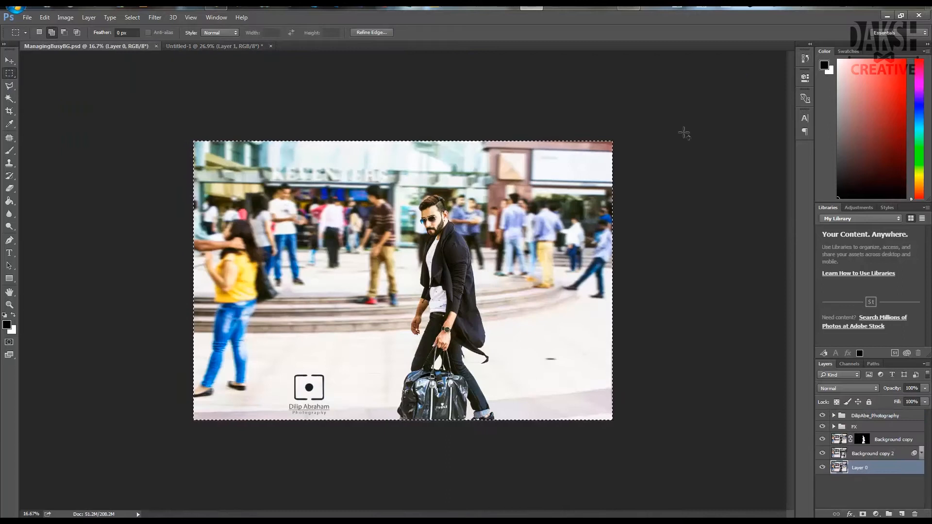
key(ctrl+0)
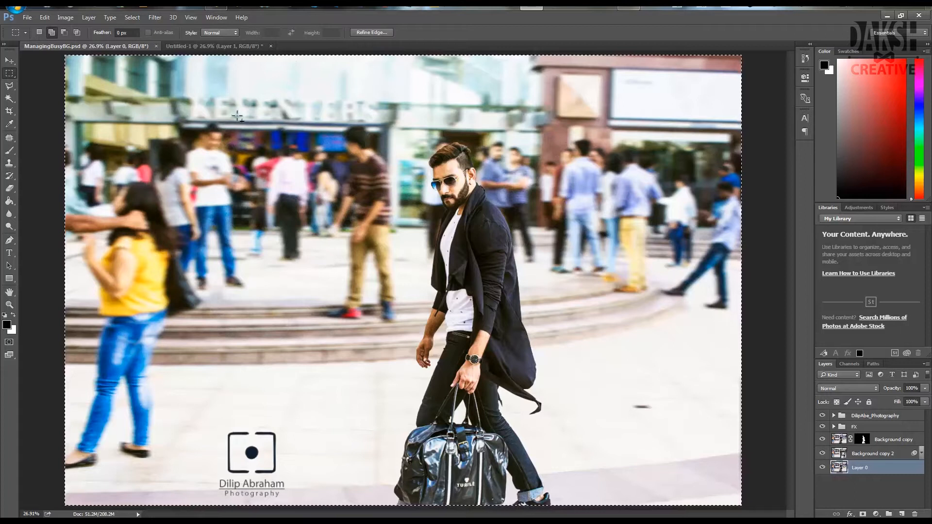
key(ctrl+d)
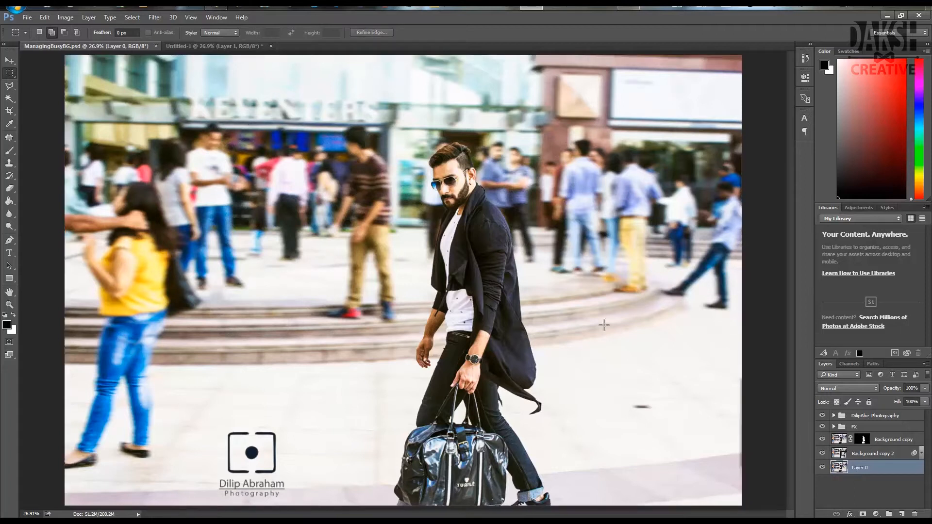
click(214, 46)
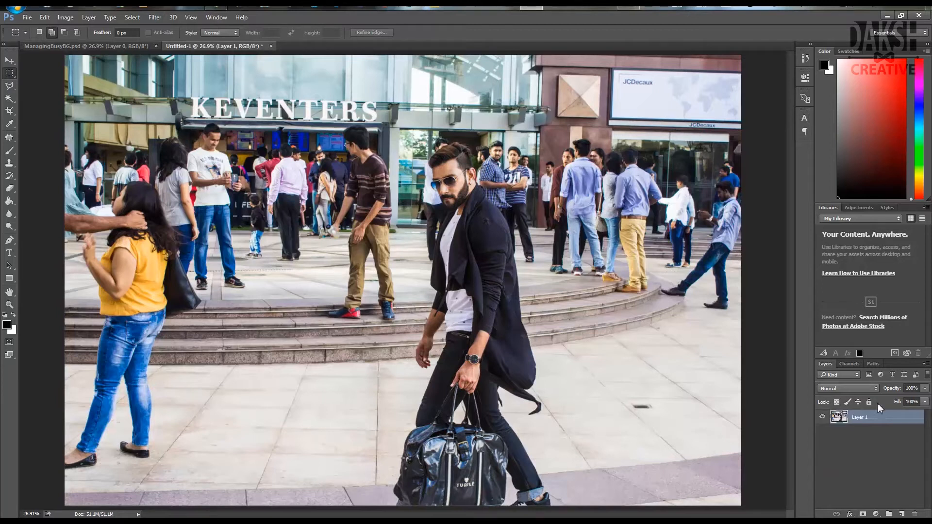
Duplicate Layer 1, hide the original layer and make the duplicate active.
drag(901, 417, 902, 510)
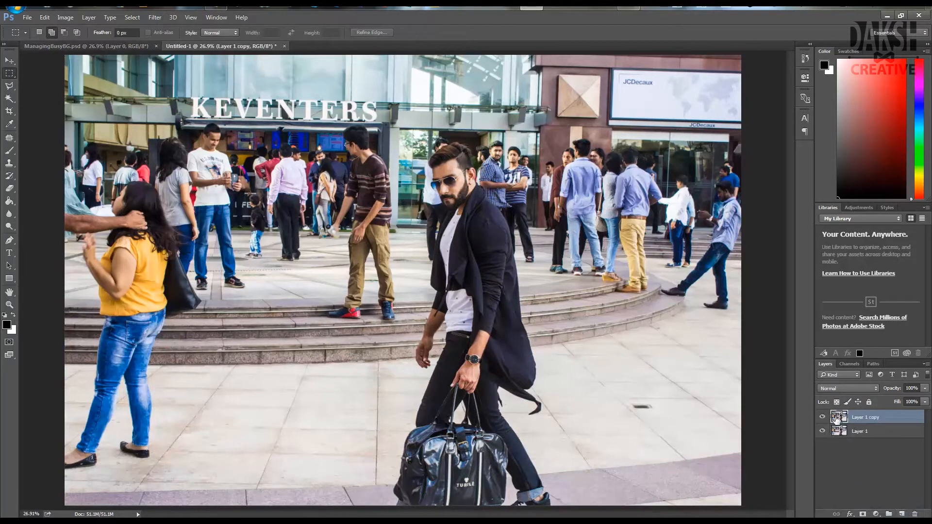
click(893, 432)
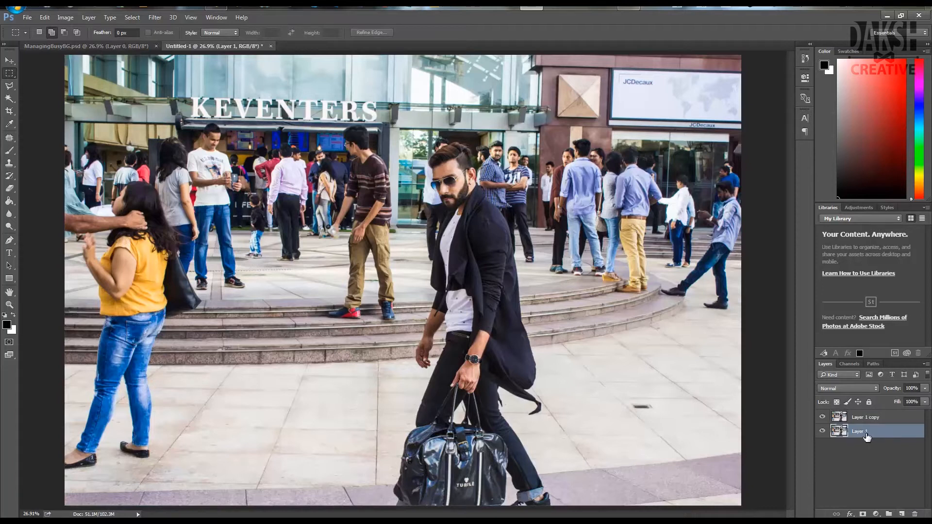
click(822, 430)
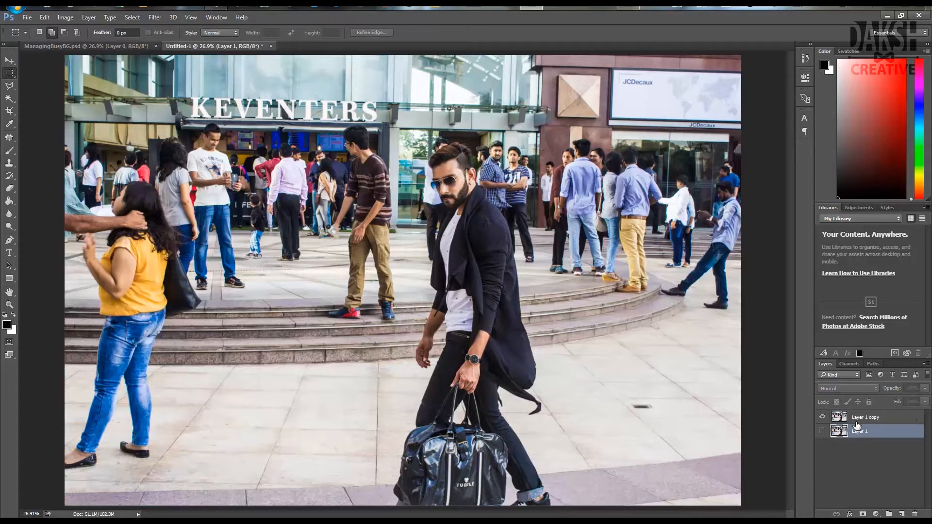
click(883, 420)
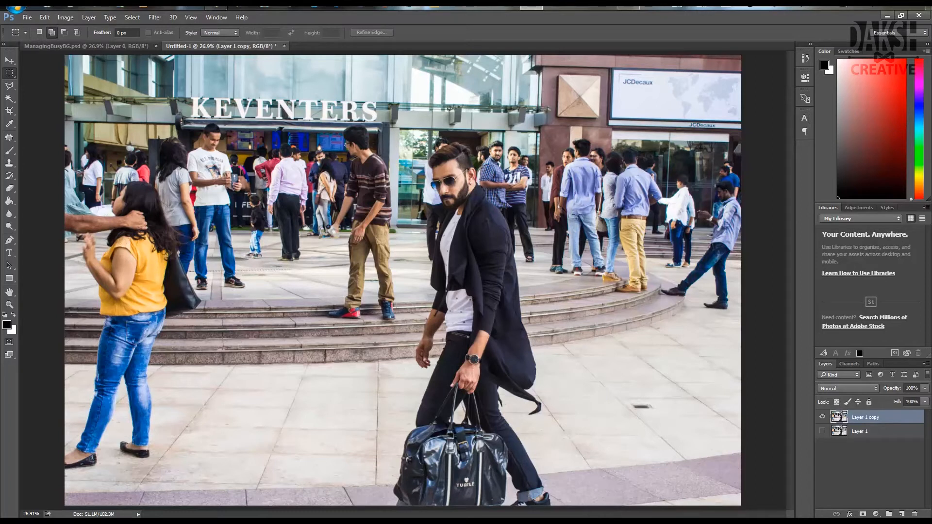
Trace a Pen tool path from the image's lower edge up the left outline of the black bag to the man's trouser leg.
key(ctrl+1)
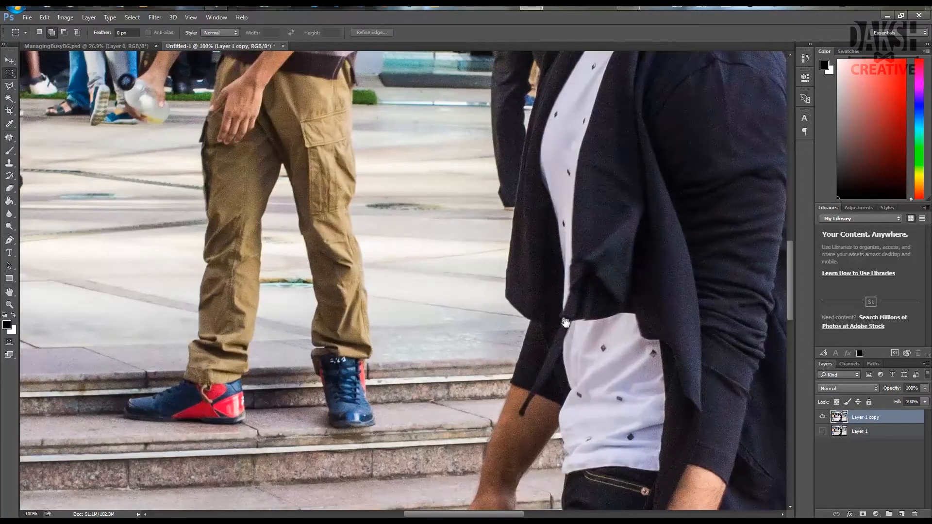
drag(567, 323, 461, 102)
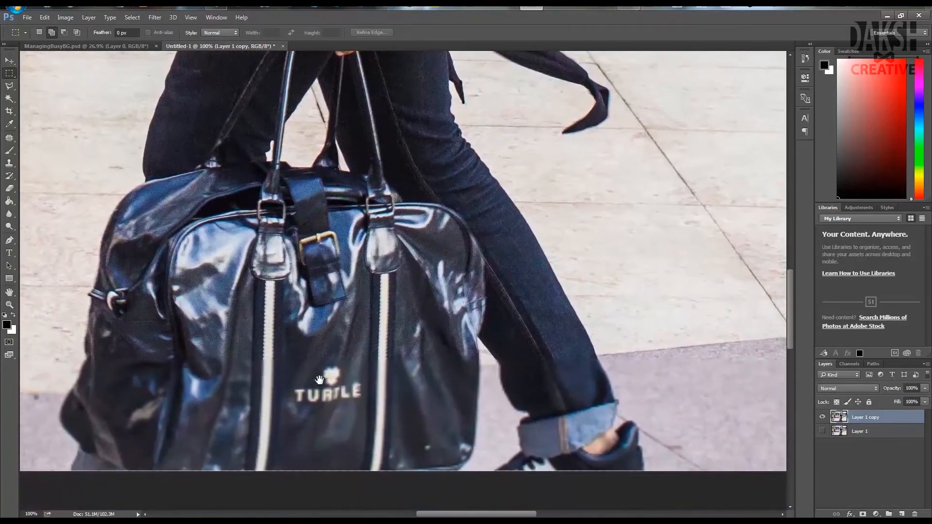
drag(310, 397, 501, 193)
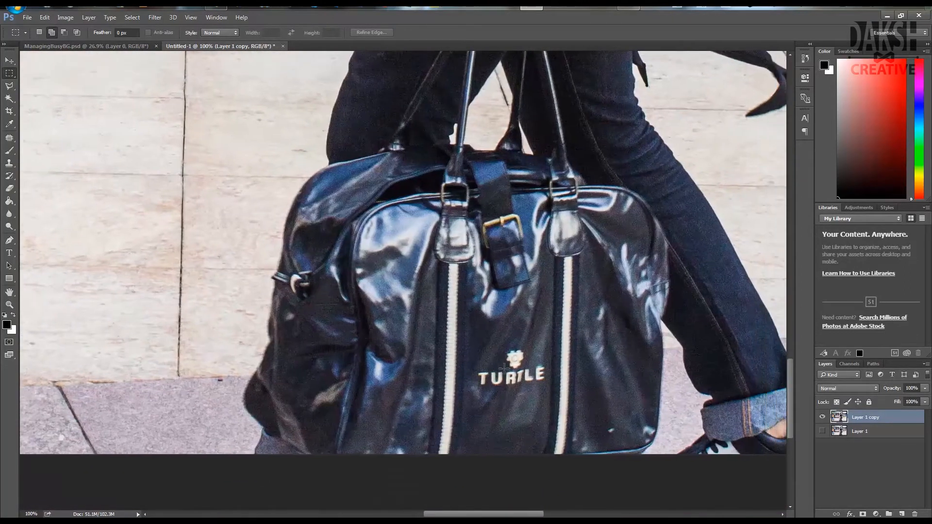
click(9, 240)
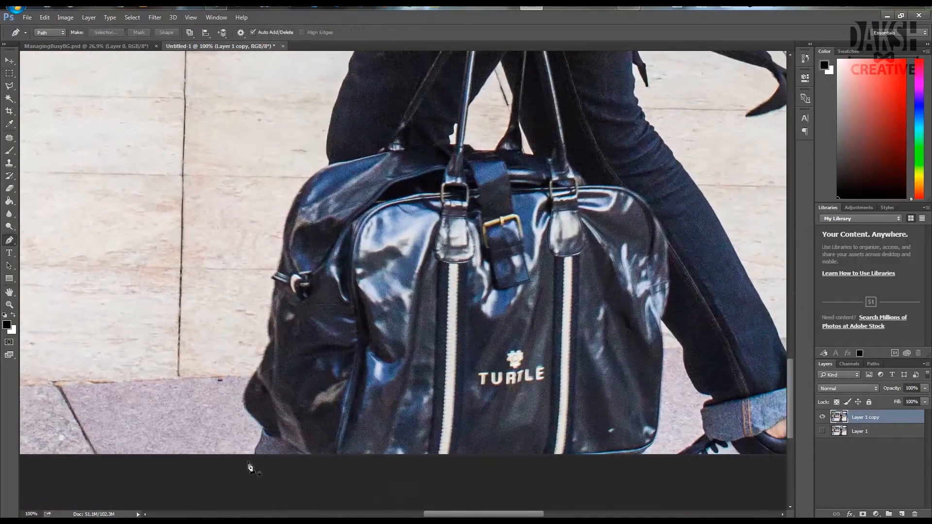
click(257, 453)
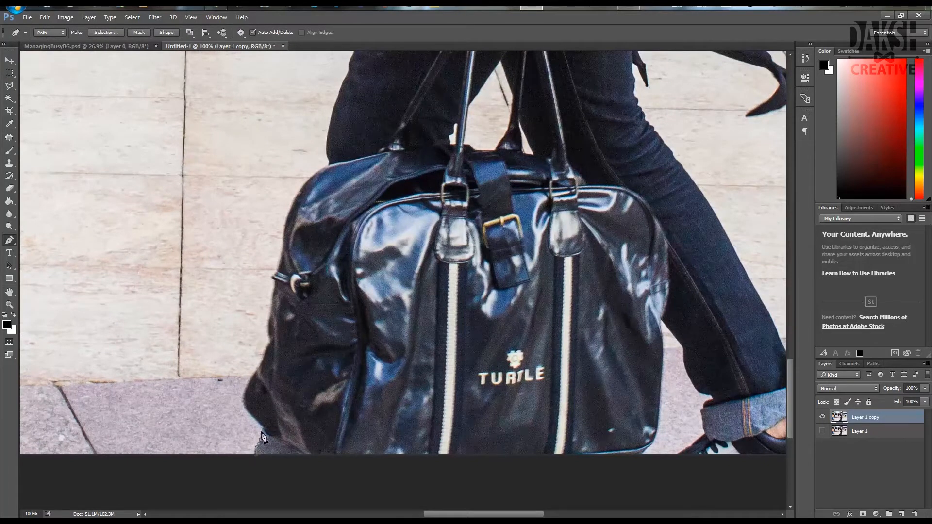
click(263, 433)
click(265, 428)
drag(244, 411, 247, 397)
click(253, 378)
click(268, 347)
click(269, 323)
click(275, 297)
click(276, 287)
click(278, 264)
click(284, 245)
drag(292, 205, 304, 185)
click(317, 170)
click(329, 157)
click(333, 112)
click(340, 96)
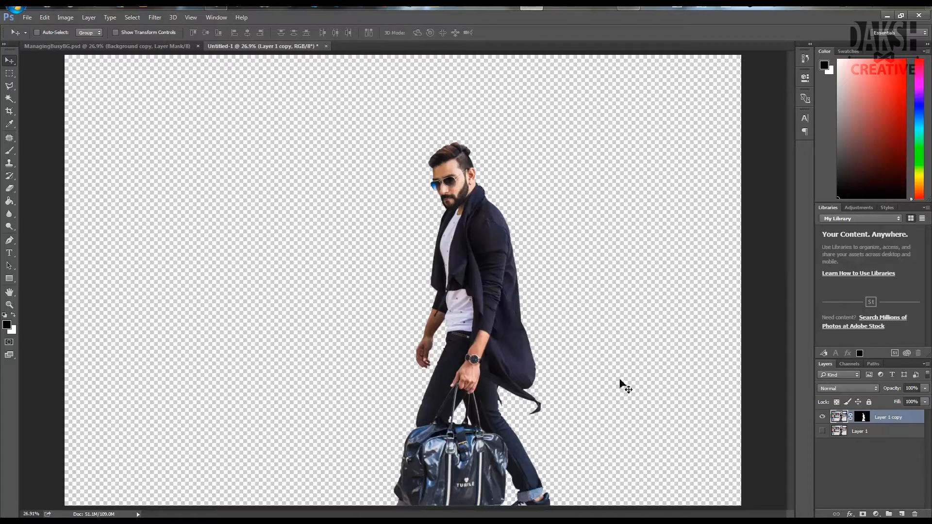
Duplicate the original Layer 1 beneath the masked cutout layer and make the duplicate visible.
click(862, 416)
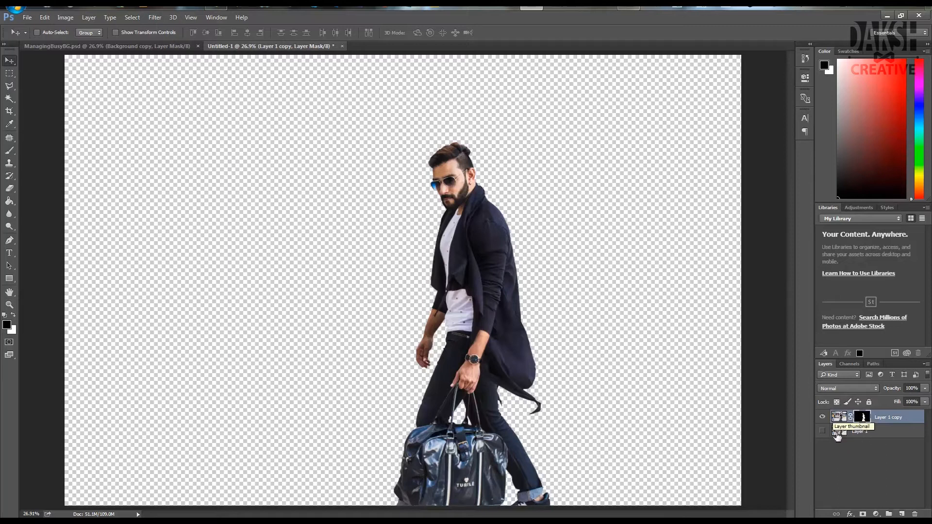
drag(869, 431, 902, 514)
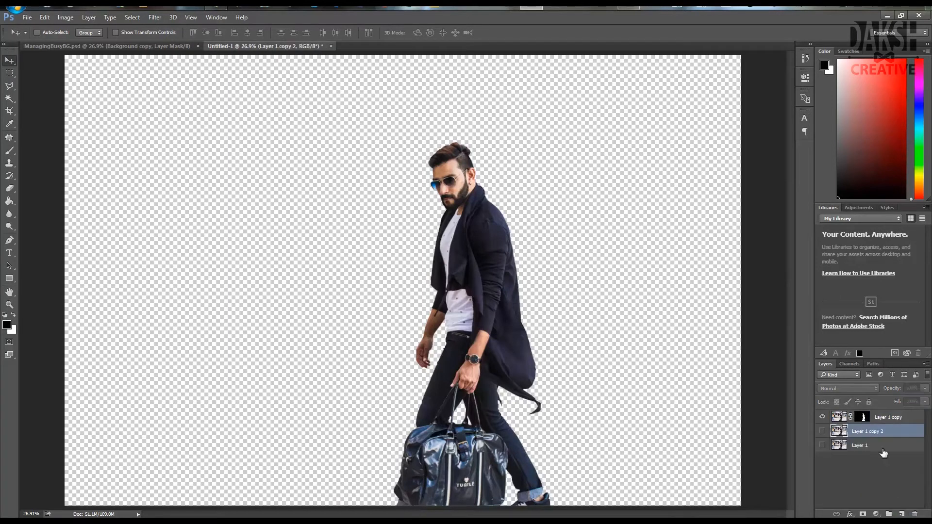
click(822, 431)
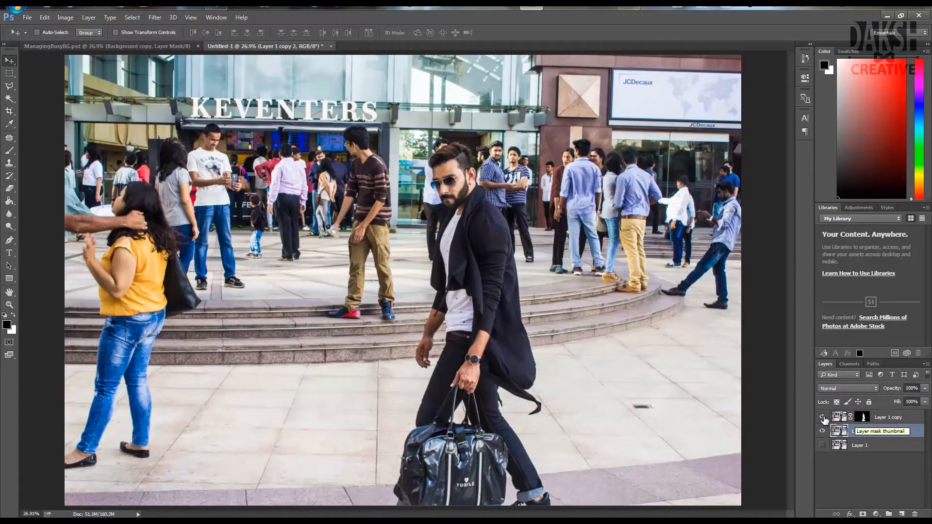
Compare the masked cutout with the full-photo duplicate, leaving the cutout hidden and only the duplicate shown.
click(823, 417)
click(822, 418)
click(823, 432)
click(823, 418)
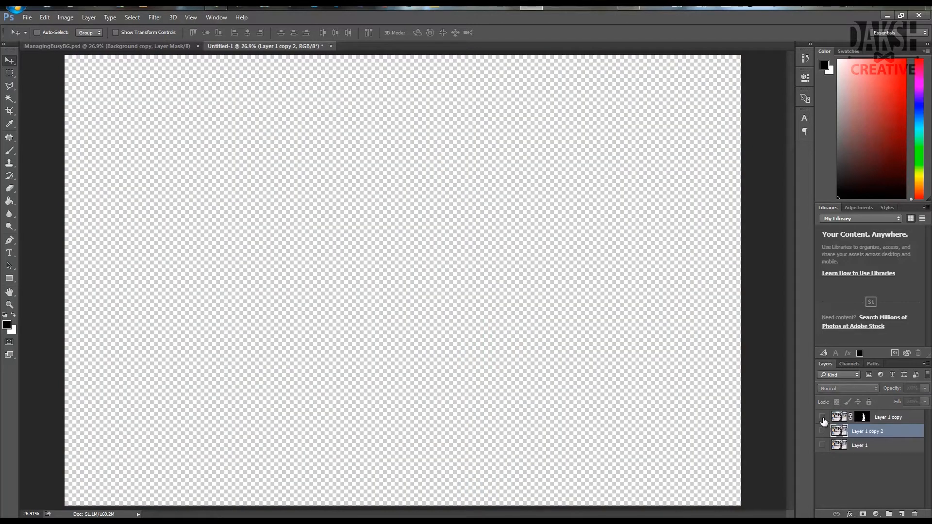
click(823, 417)
click(823, 417)
click(823, 431)
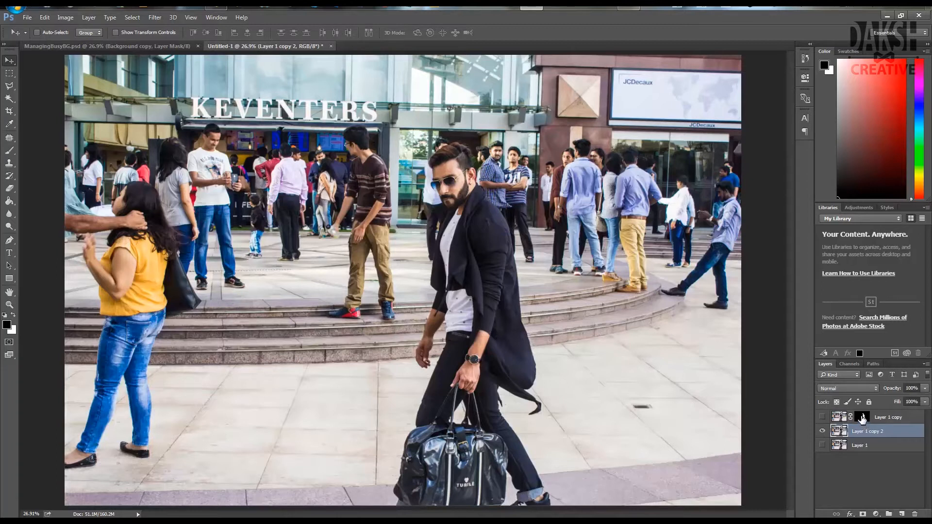
Load the cutout layer's mask as a selection around the man and make the layer Layer 1 copy 2 active.
click(862, 418)
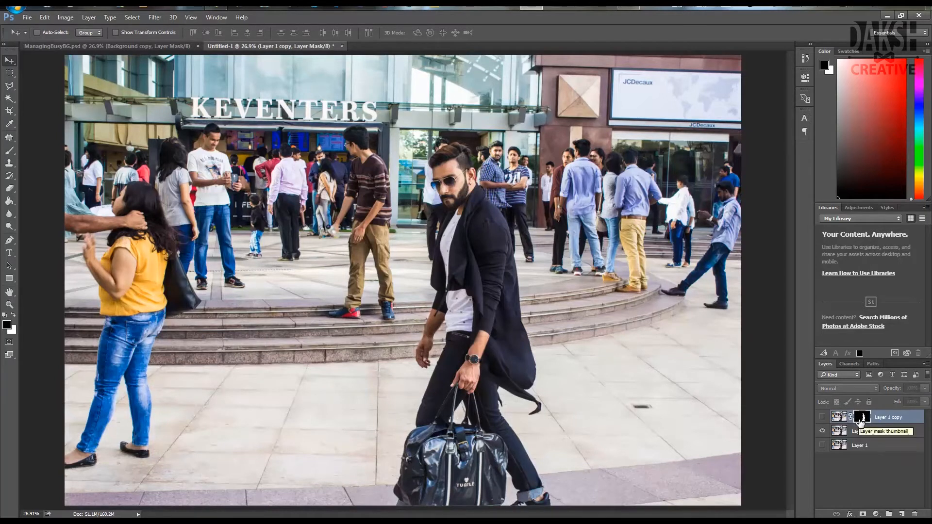
drag(860, 420, 863, 423)
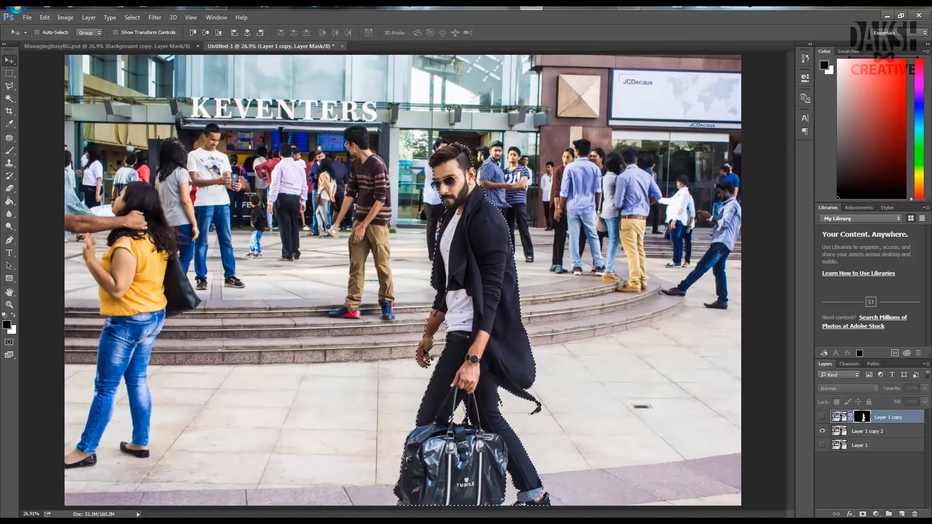
click(882, 433)
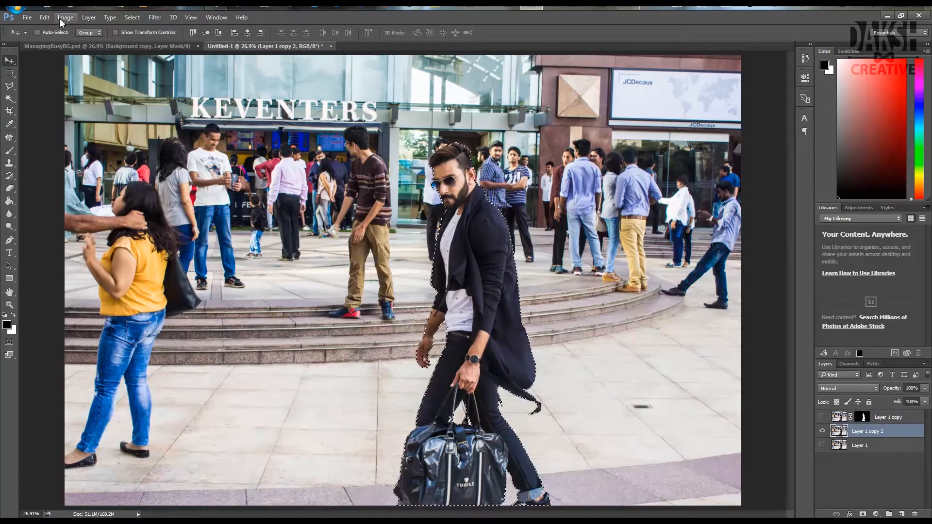
Fill the selected man with Content-Aware contents in Normal mode at 100% opacity and clear the selection.
click(45, 17)
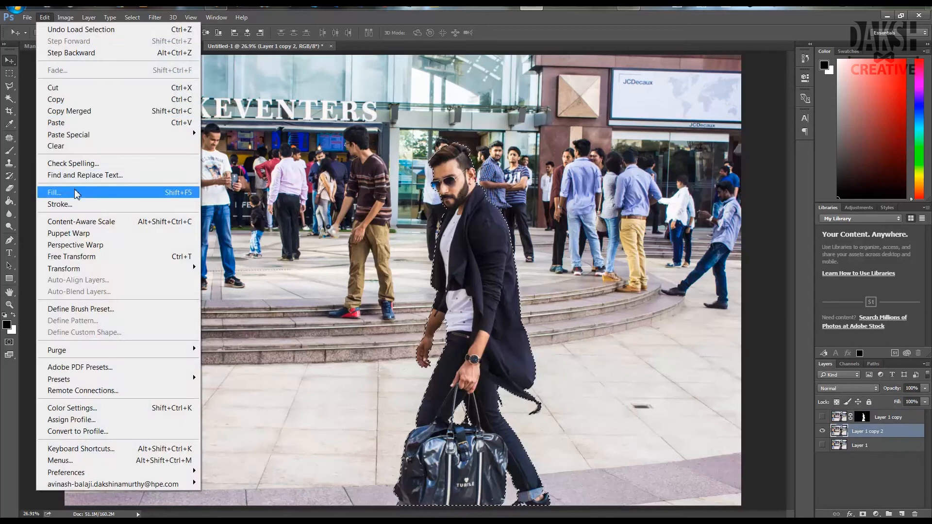
click(58, 189)
drag(542, 176, 618, 117)
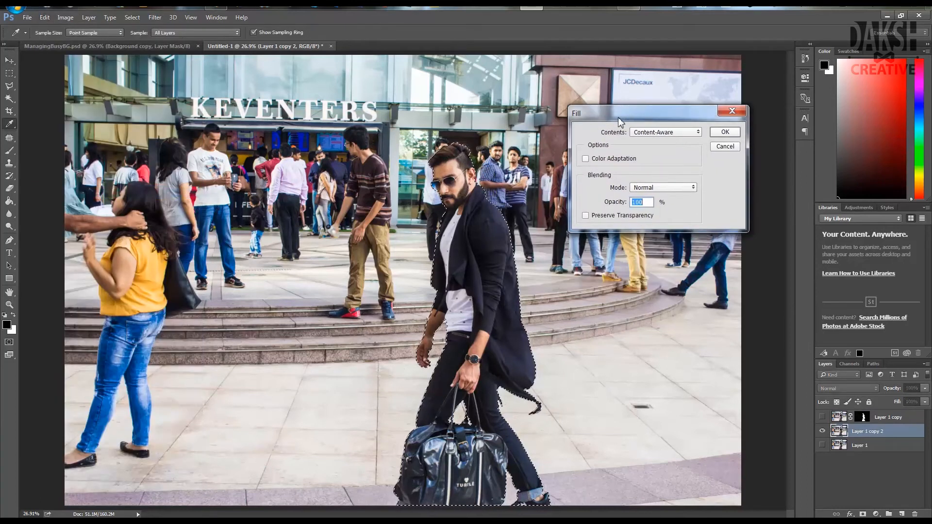
click(670, 133)
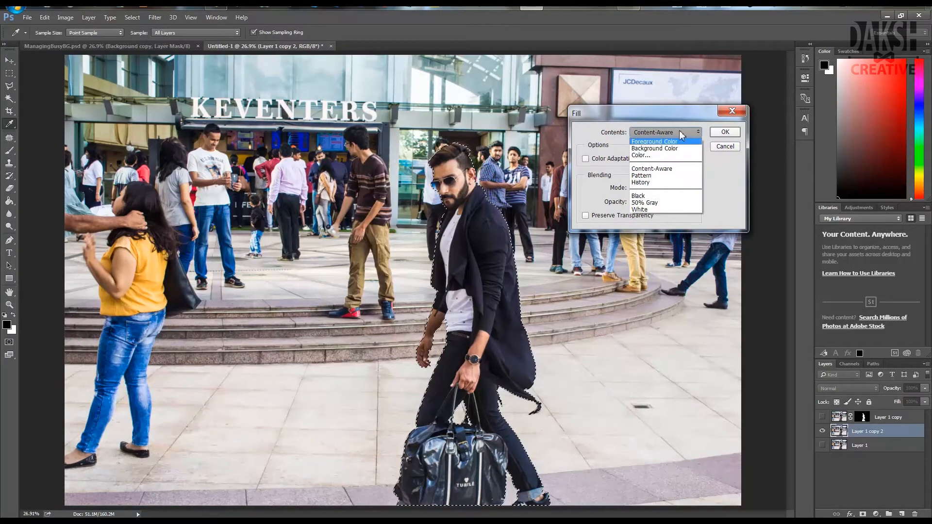
click(678, 170)
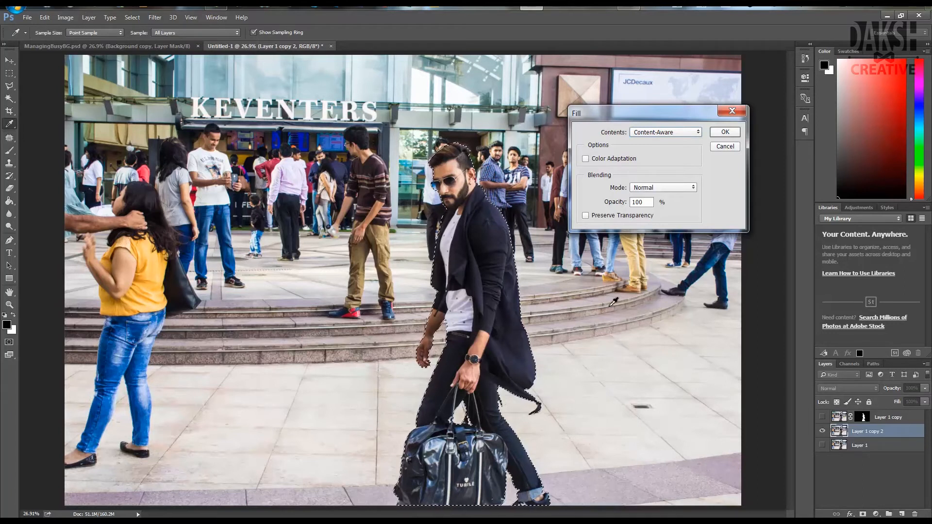
click(725, 132)
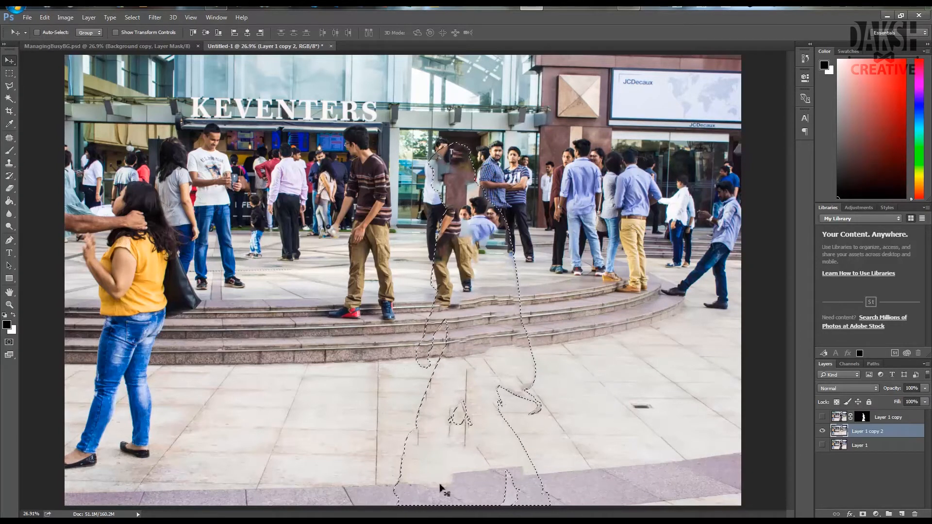
key(ctrl+d)
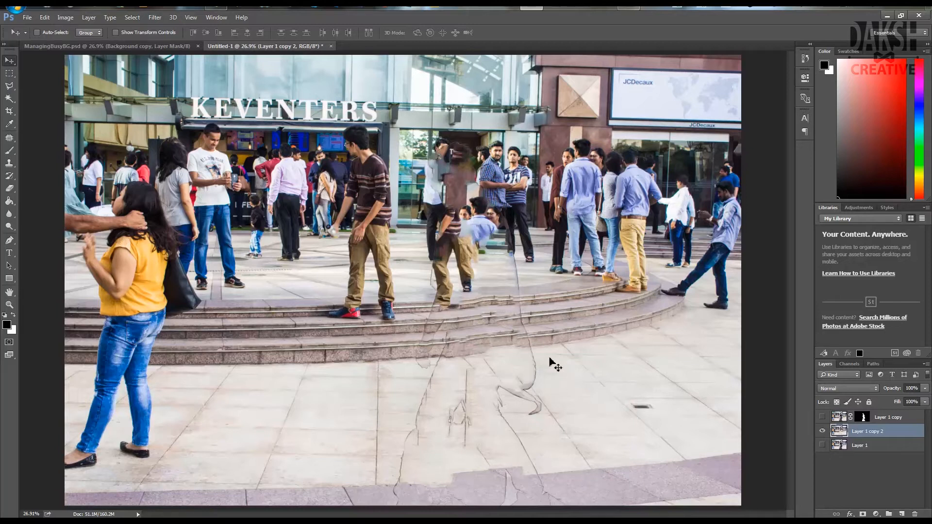
Remove the small dark drain cover from the pavement with the Patch tool and clear the selection.
click(8, 139)
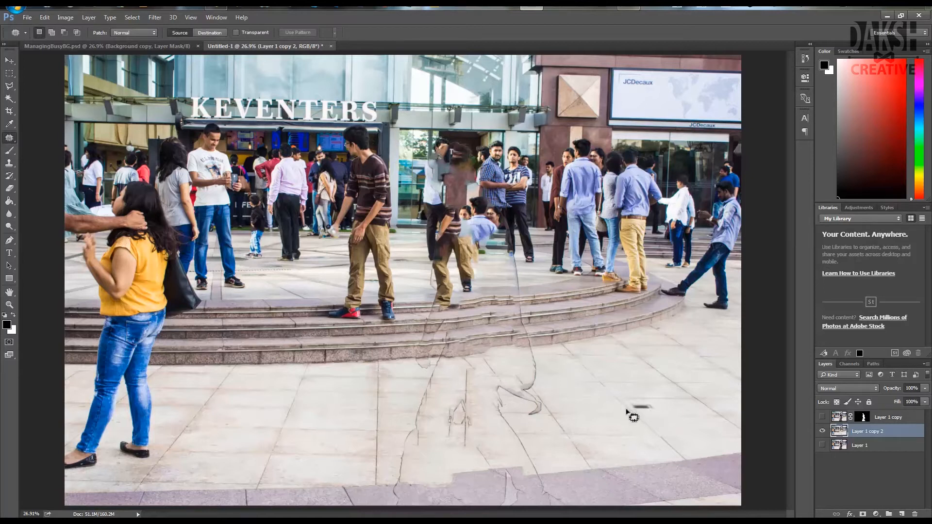
mouse_move(628, 404)
mouse_down()
mouse_move(655, 407)
mouse_move(633, 403)
mouse_move(675, 412)
mouse_up()
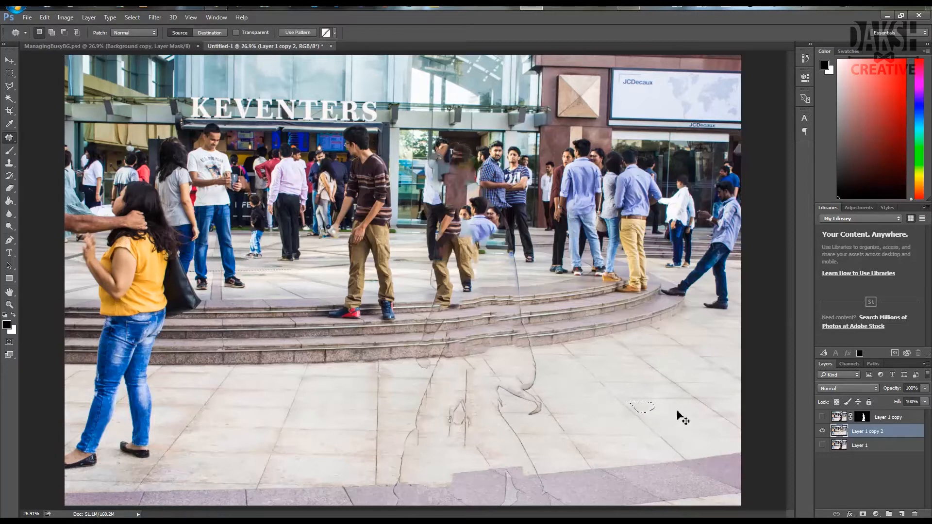
key(ctrl+d)
key(v)
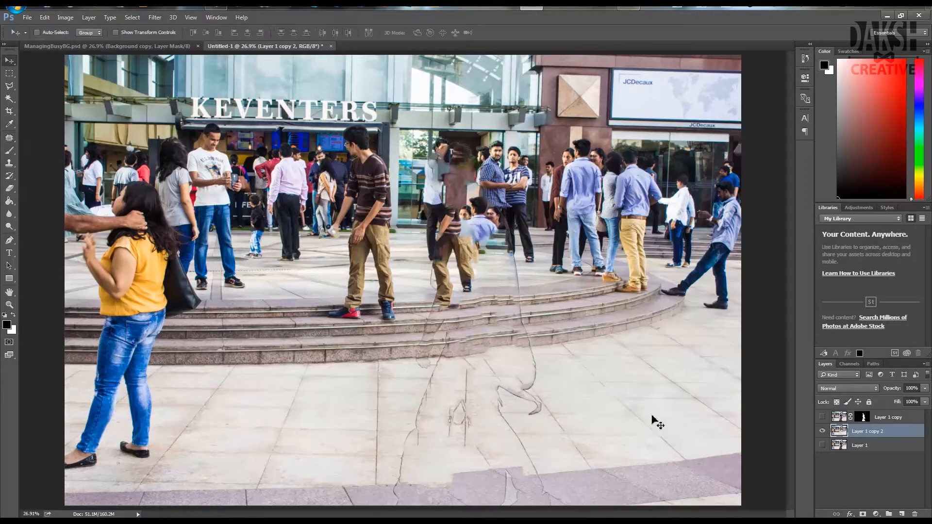
Show the masked cutout layer again and rename the content-aware filled layer as Background.
click(822, 417)
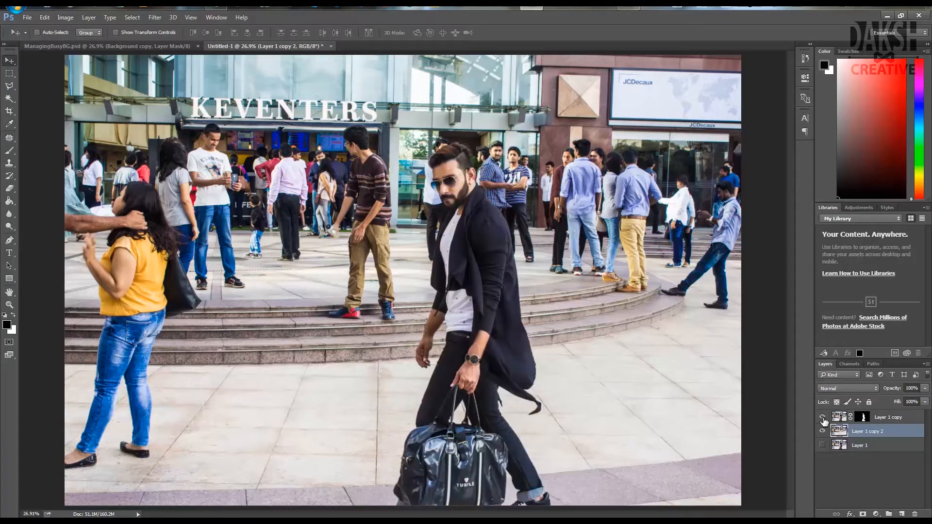
double_click(872, 432)
text(Background)
key(Return)
Rename the masked cutout layer as Foreground and make the Background layer active.
double_click(892, 417)
text(Fore)
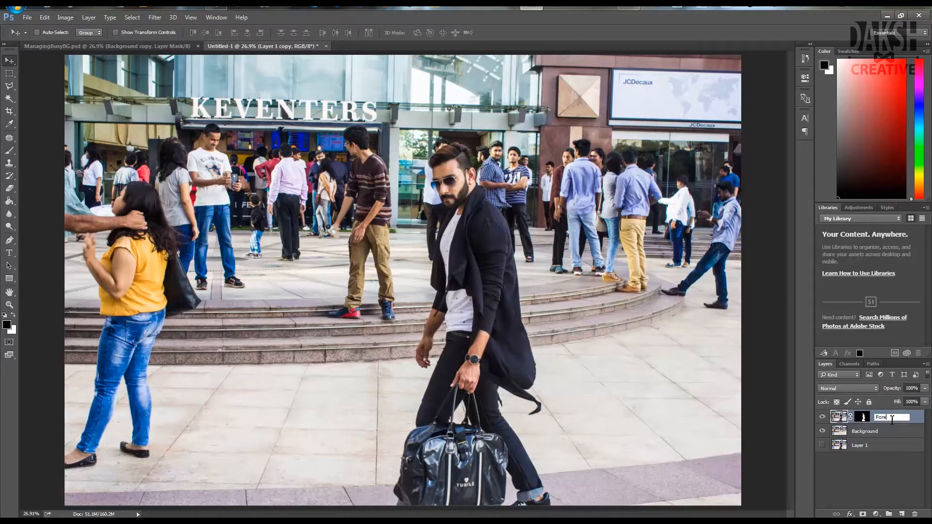
text(ground)
key(Return)
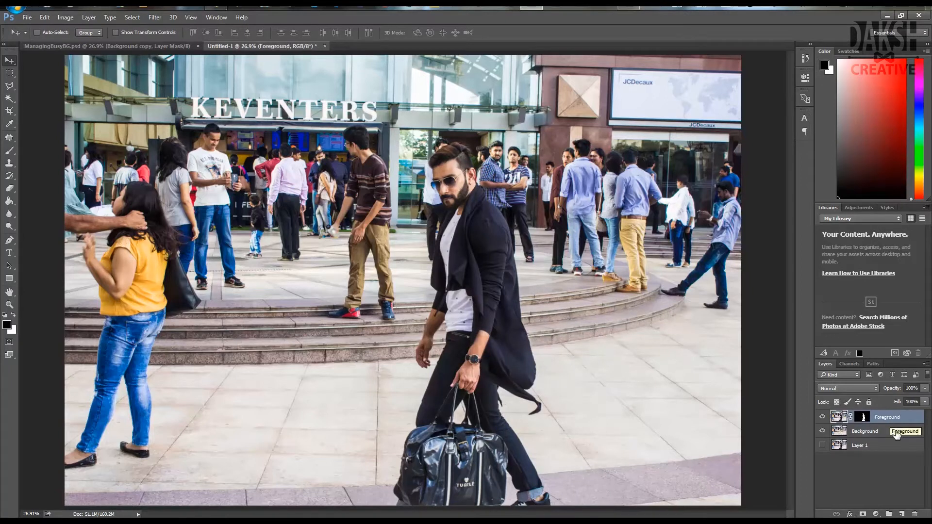
click(897, 435)
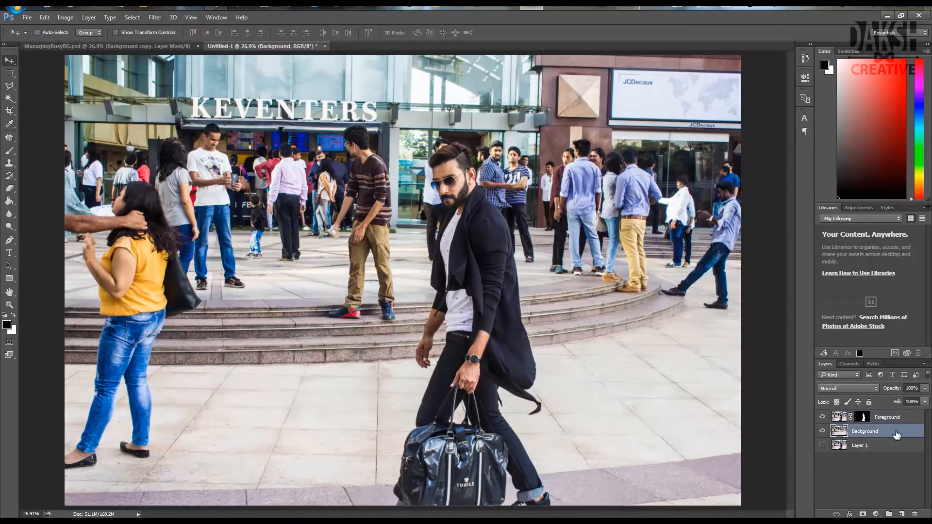
Convert the Background layer to a smart object and start the Tilt-Shift blur on it.
right_click(895, 431)
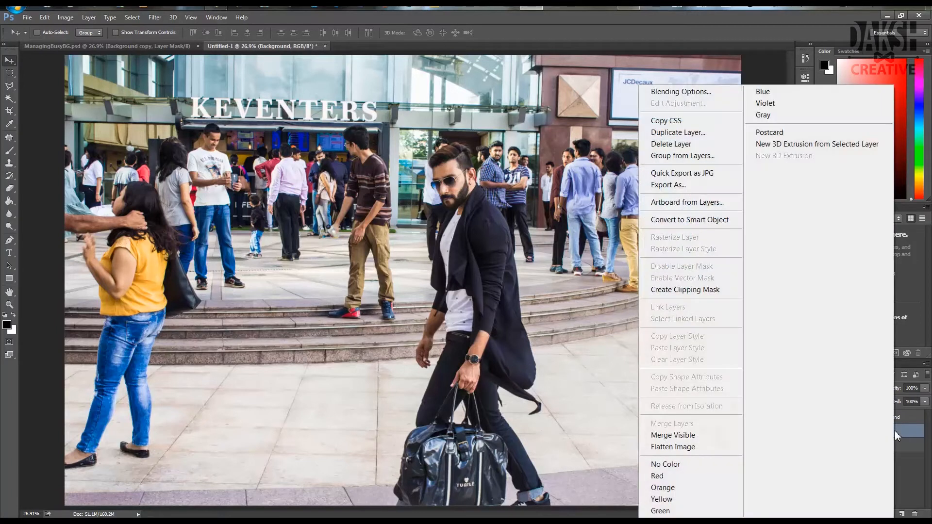
click(700, 221)
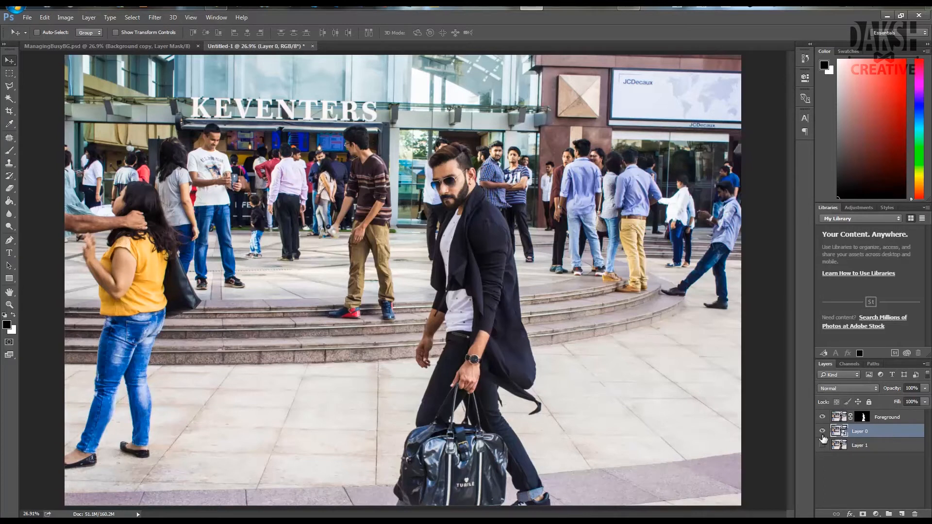
click(155, 17)
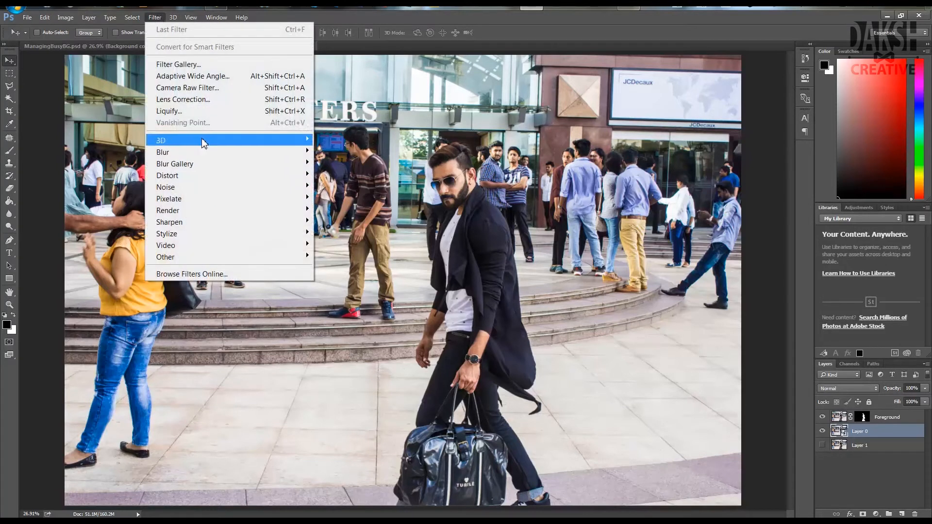
click(320, 13)
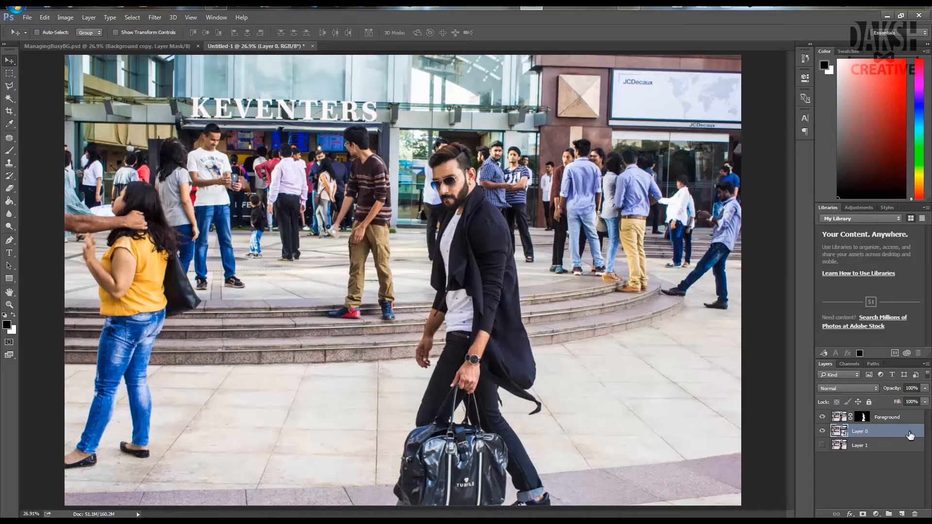
click(153, 17)
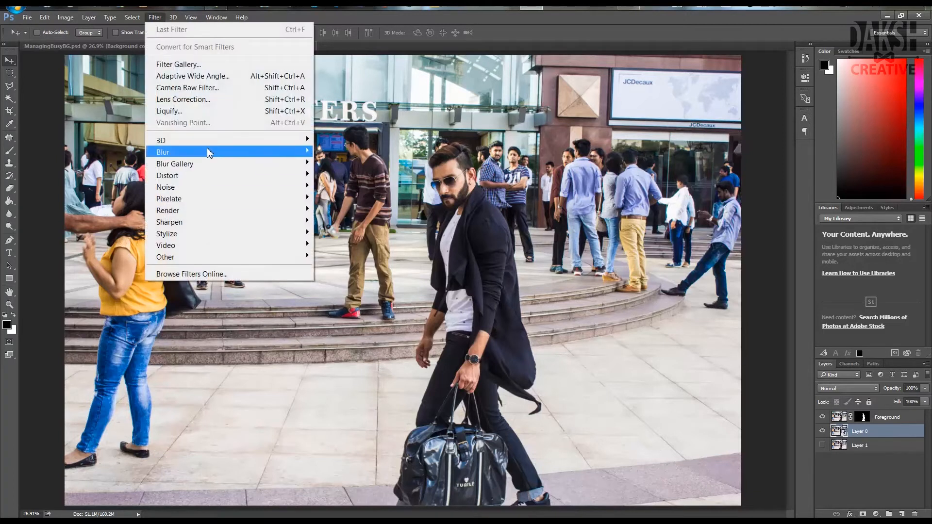
mouse_move(209, 152)
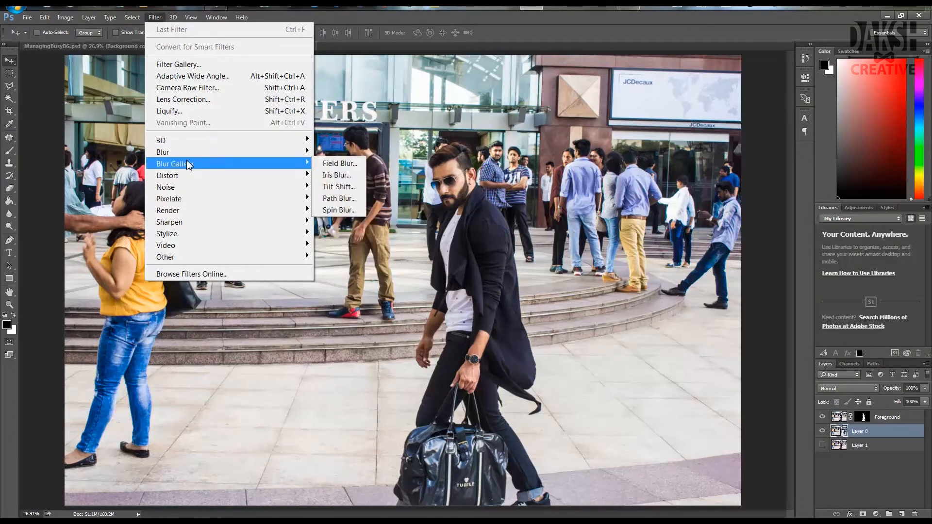
click(354, 191)
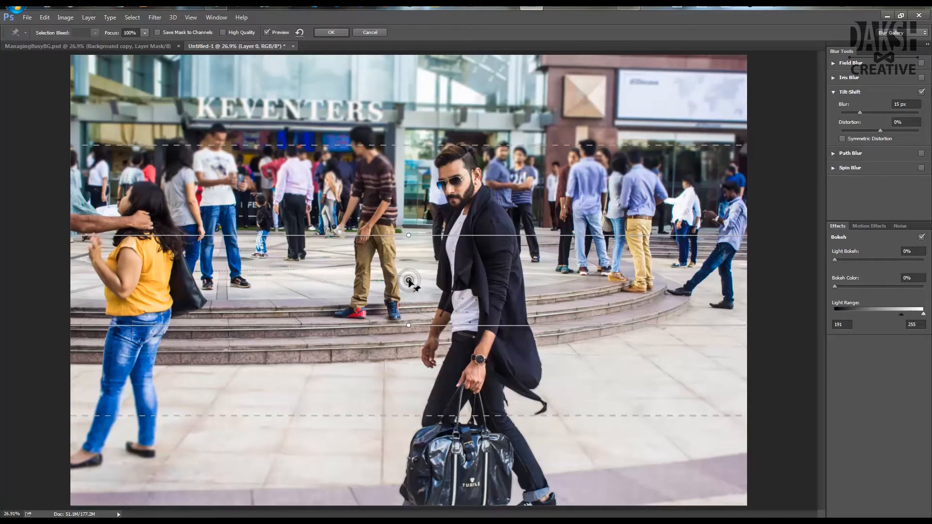
drag(409, 281, 410, 293)
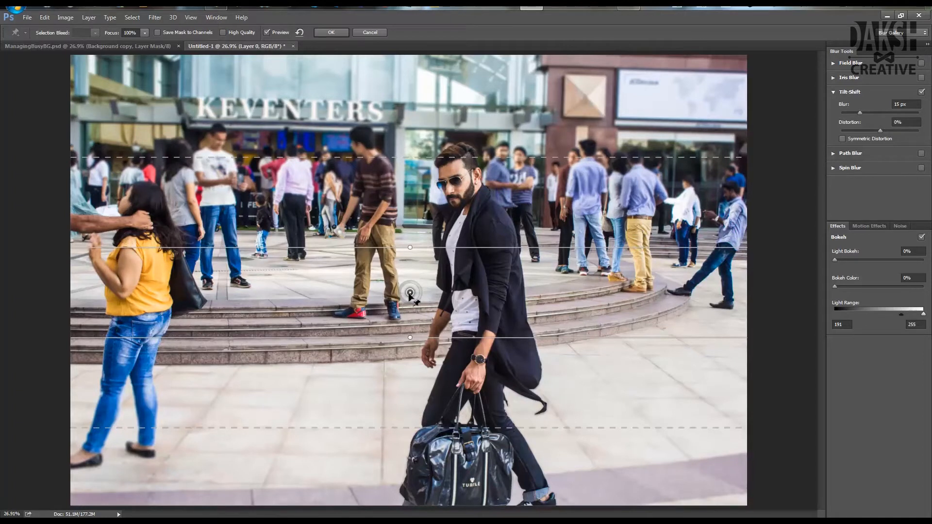
drag(410, 293, 410, 344)
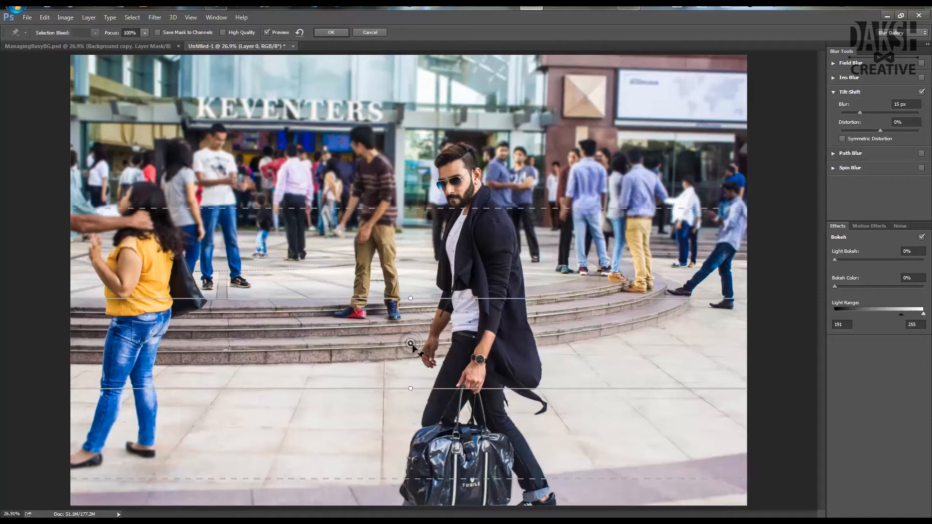
drag(410, 344, 410, 352)
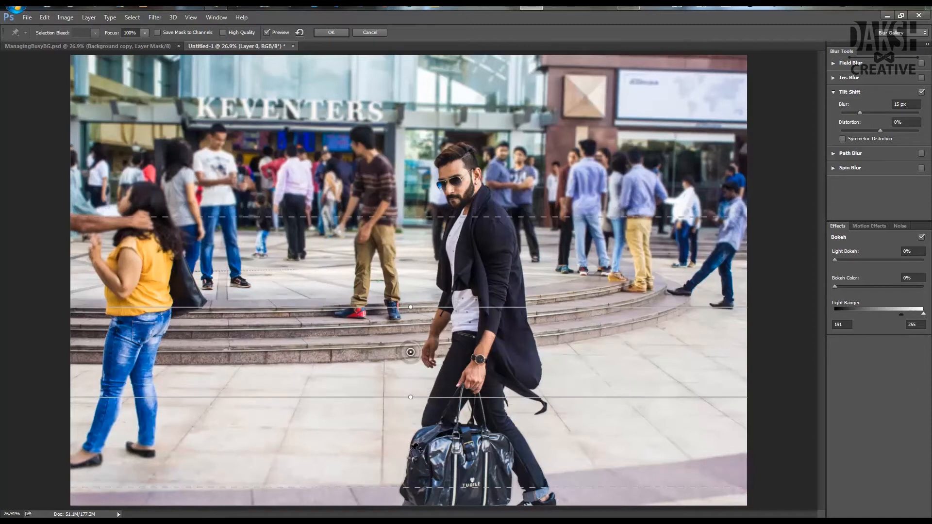
drag(485, 397, 490, 413)
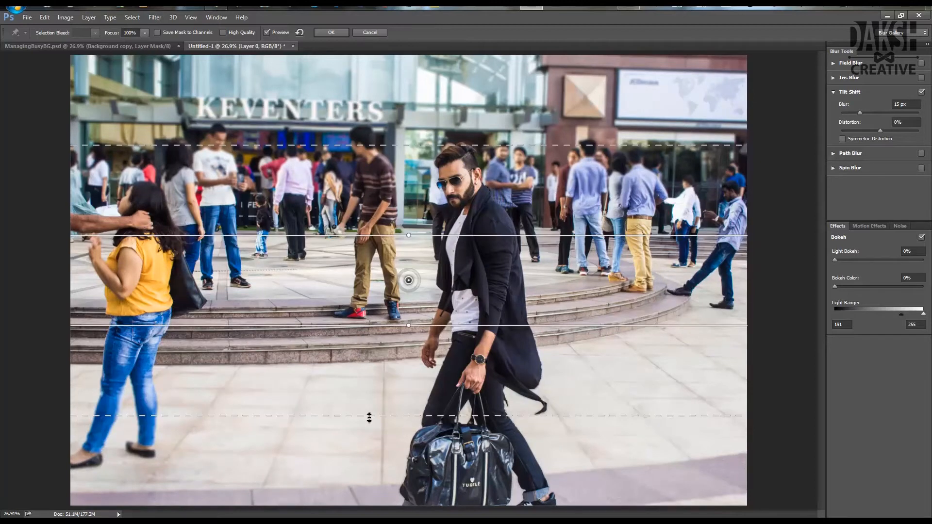
Place the tilt-shift focus low in the photo, with its upper edge through the bag, narrow the upper fade, and extend the lower limits beyond the image.
drag(369, 416, 357, 515)
drag(534, 516, 534, 523)
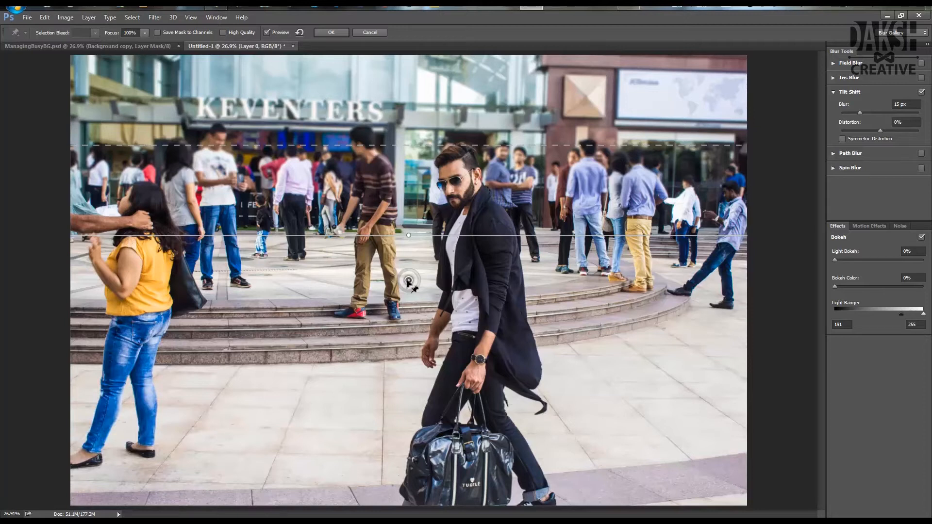
drag(409, 282, 426, 473)
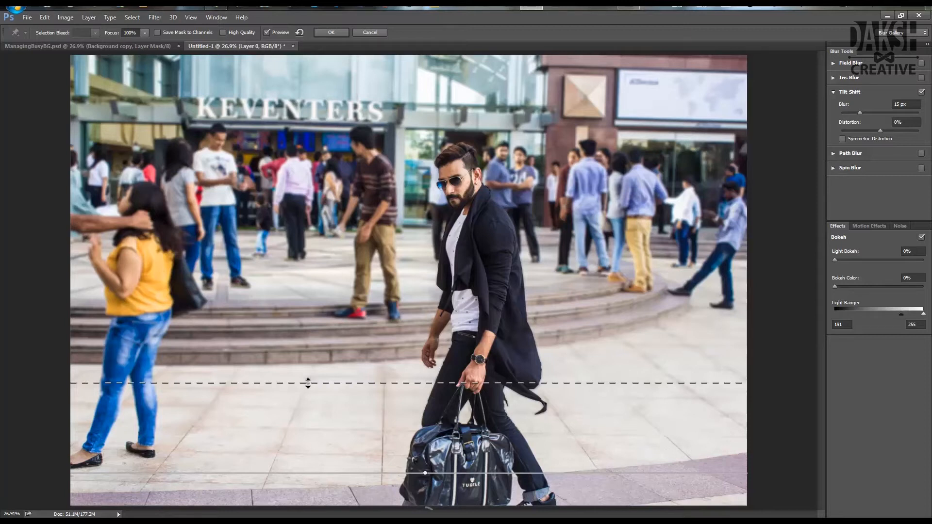
drag(308, 383, 312, 450)
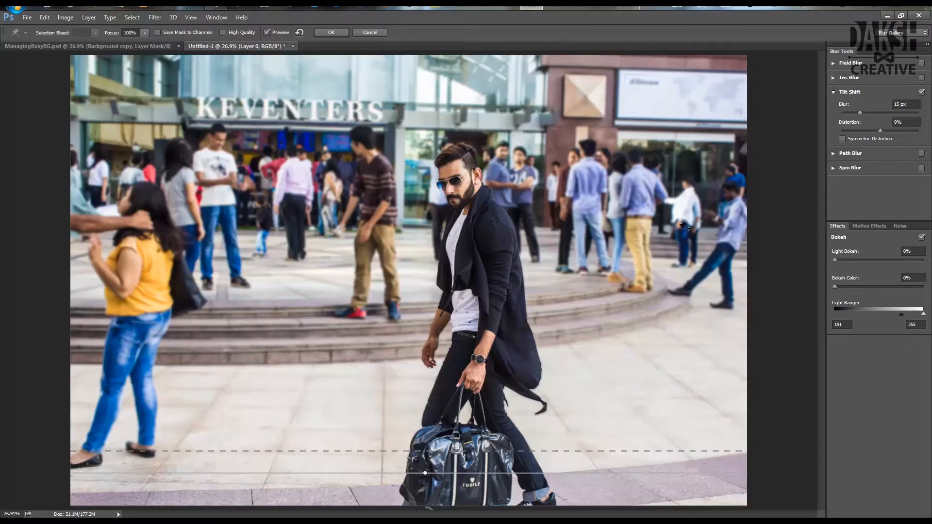
Set the tilt-shift blur amount to 20 px and apply the filter.
click(901, 105)
text(20)
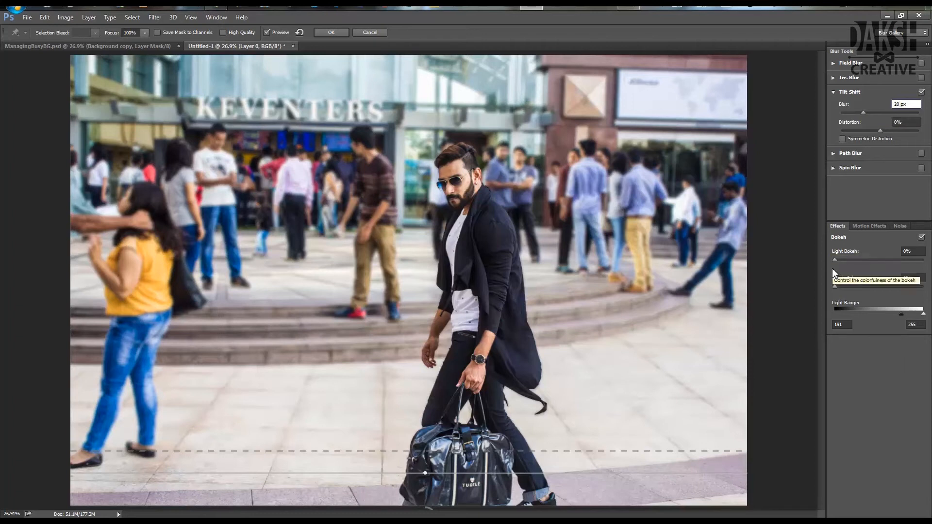
key(Return)
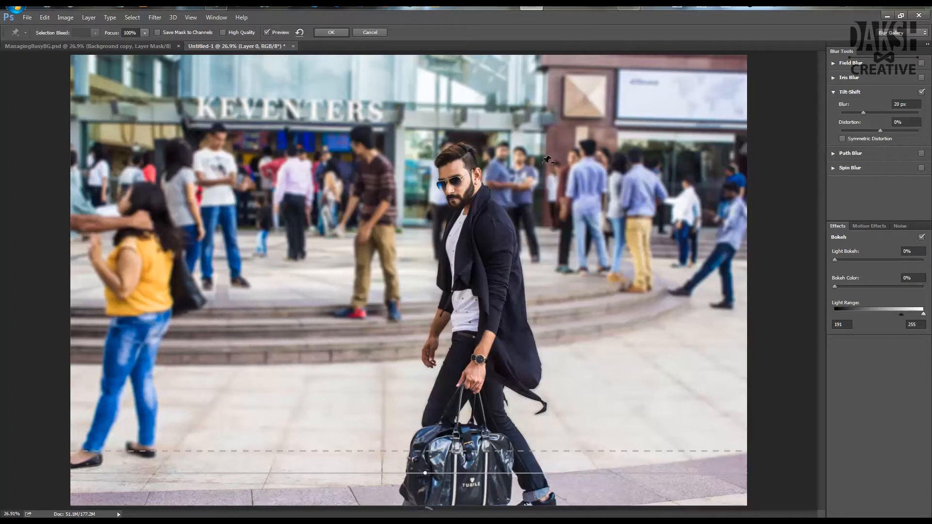
click(327, 36)
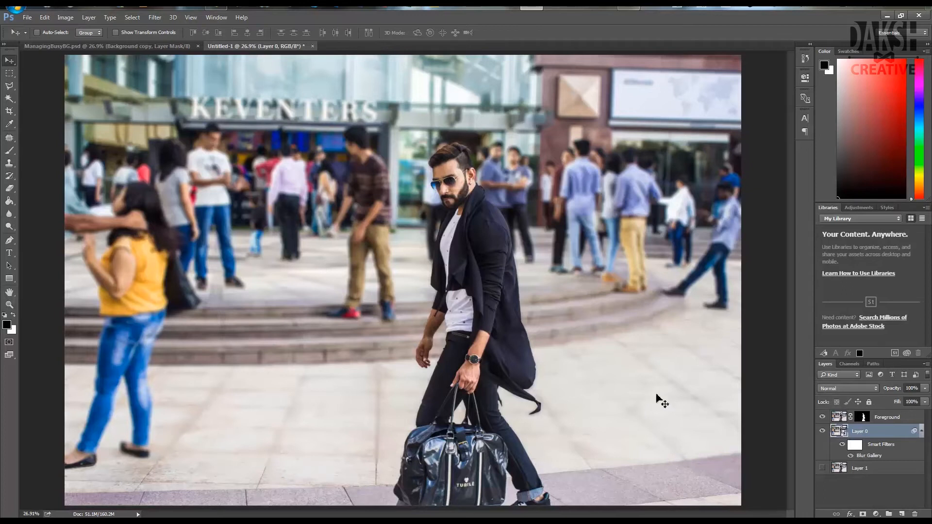
Rename the blurred smart object layer as Background.
double_click(862, 432)
text(Background)
key(Return)
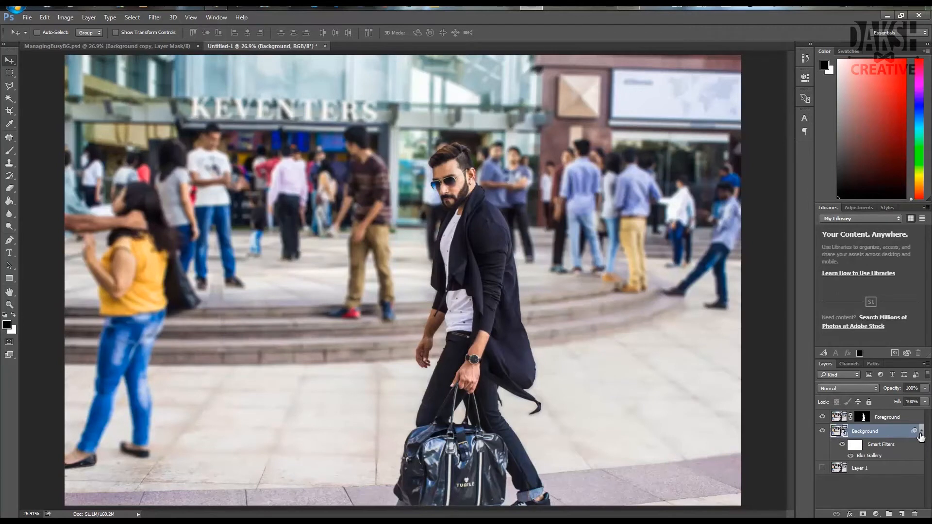
Start a Motion Blur on the Background layer and reduce the filter's preview magnification to 13%.
click(155, 18)
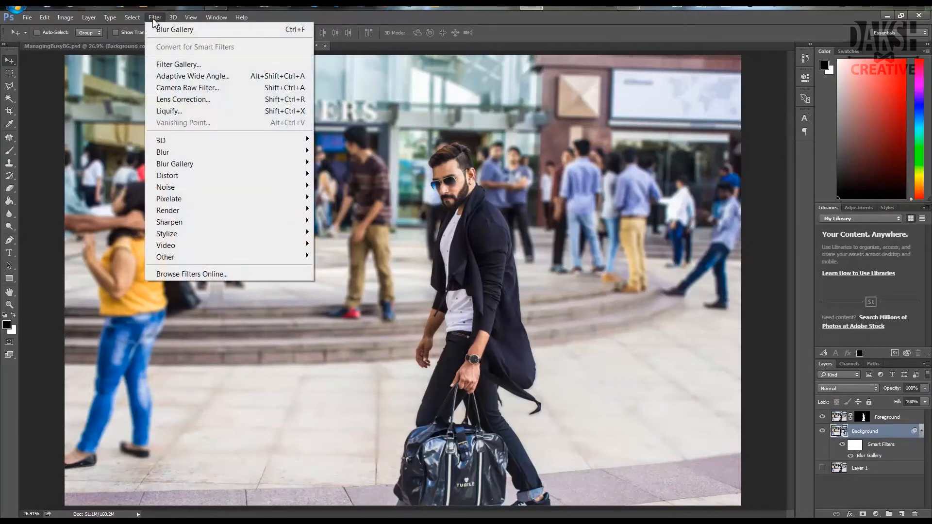
mouse_move(188, 155)
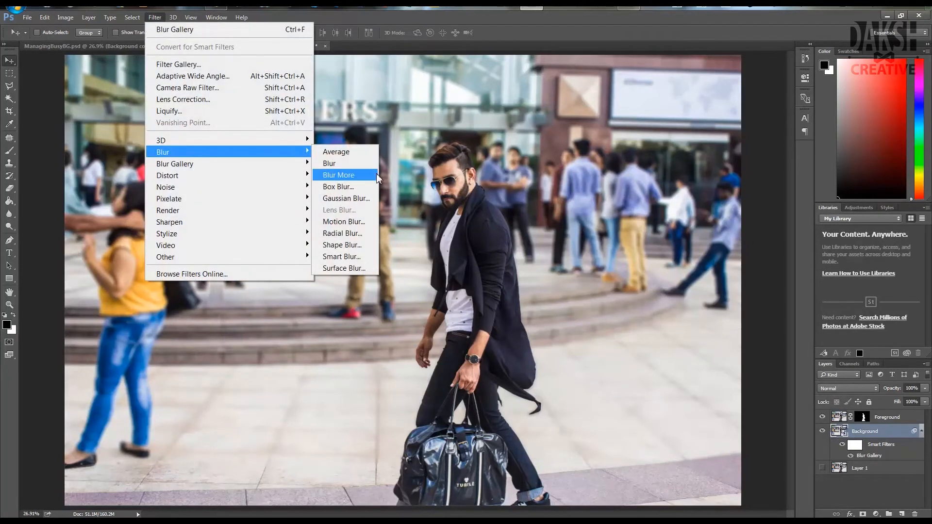
click(344, 221)
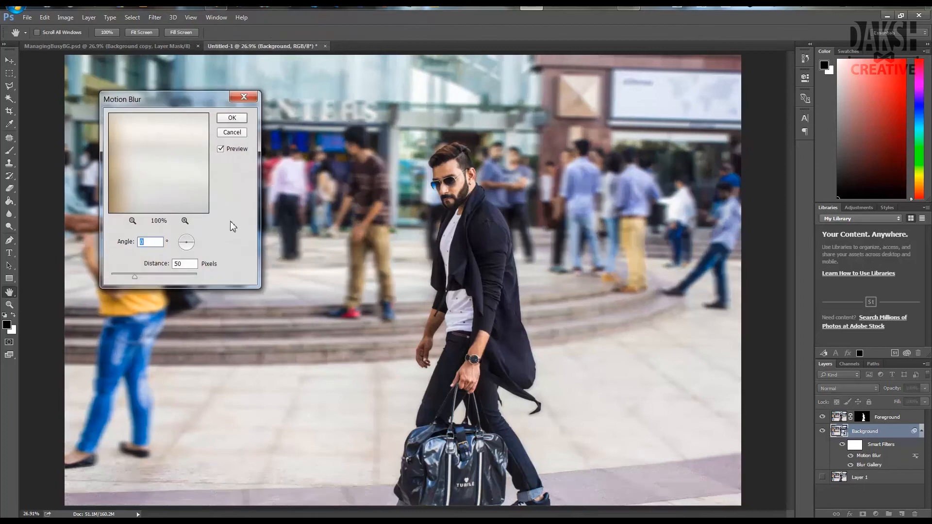
click(131, 220)
click(131, 219)
click(131, 220)
click(132, 219)
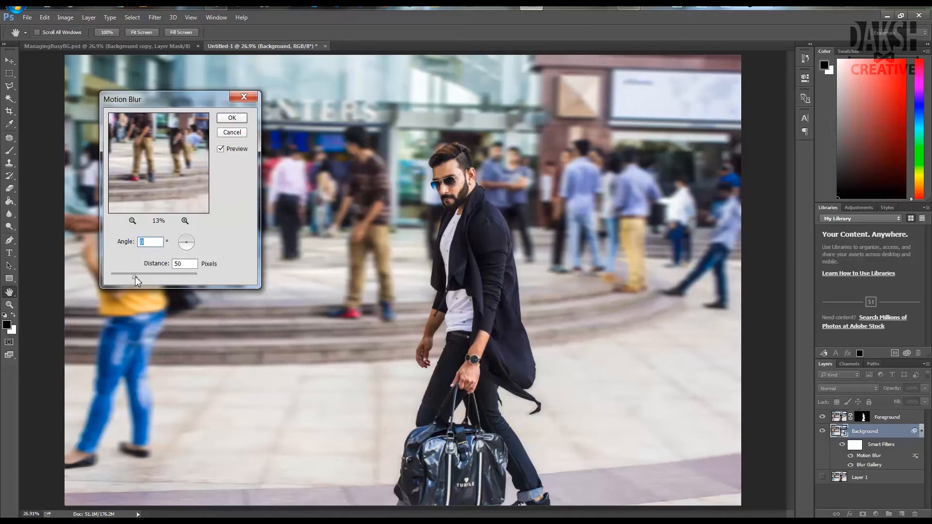
Try different motion blur distances up to the 2000-pixel maximum, then set the distance to 50 pixels.
drag(135, 276, 136, 277)
key(Tab)
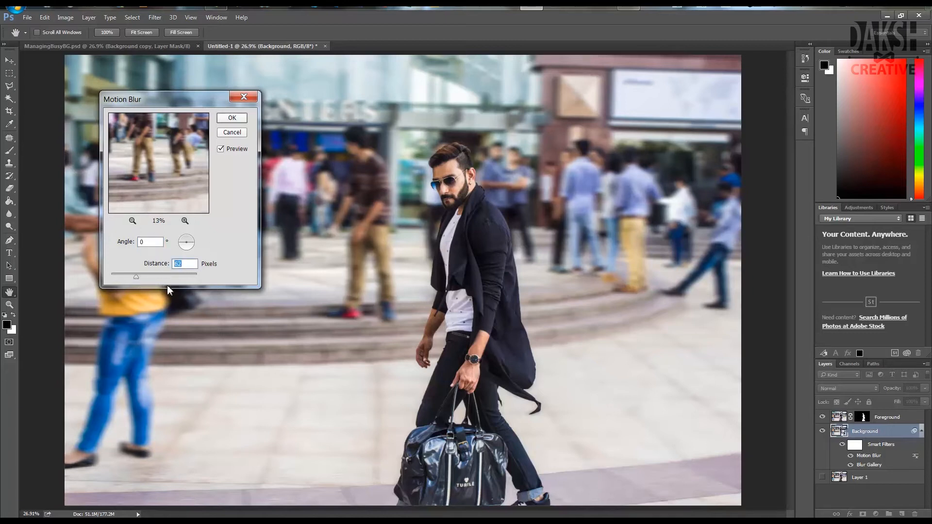
drag(135, 278, 149, 278)
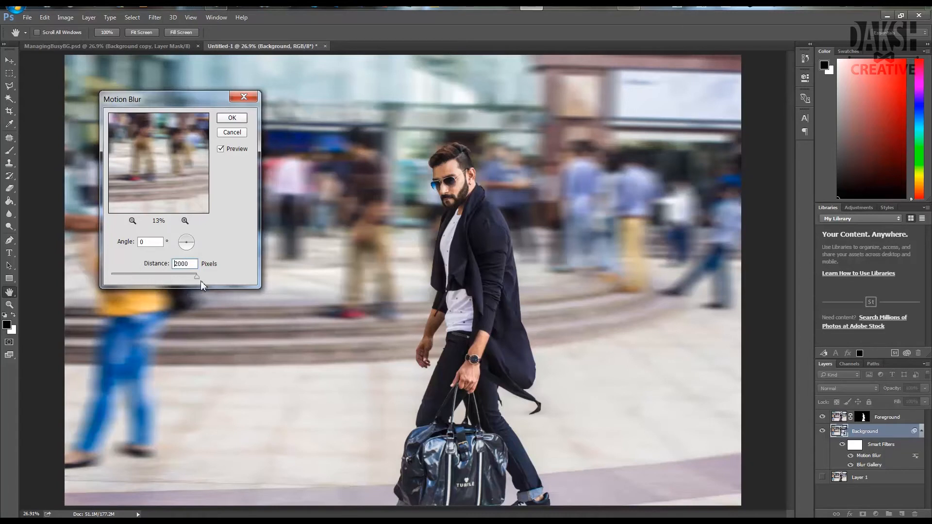
drag(201, 283, 176, 280)
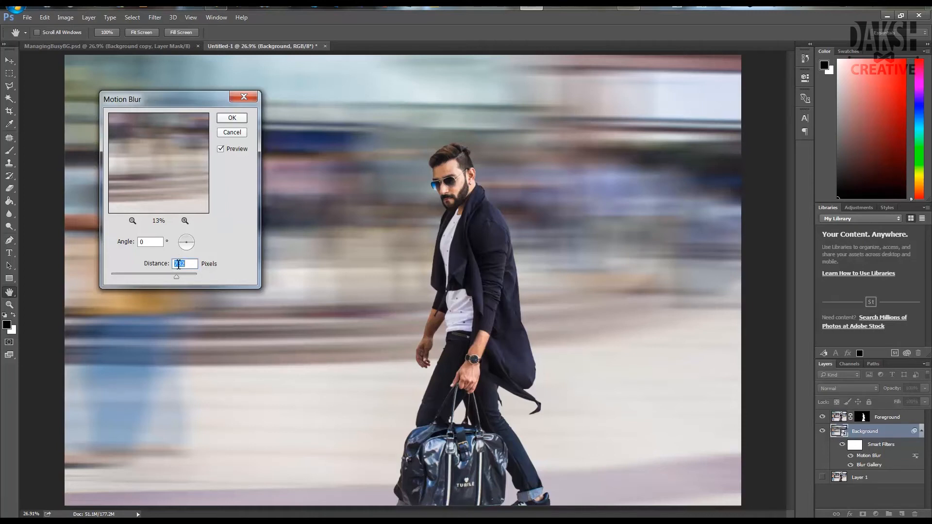
text(50)
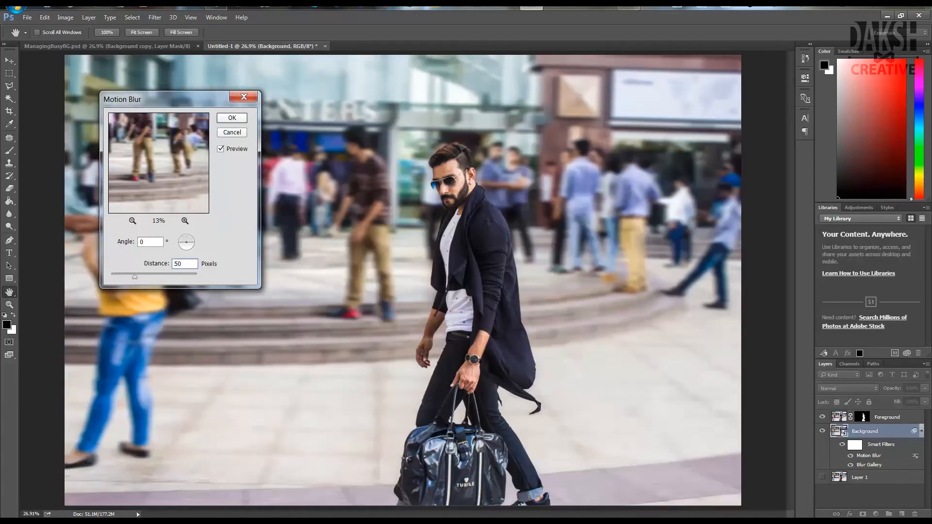
Set the motion blur distance to 60 pixels and apply it to the Background layer.
drag(135, 276, 139, 277)
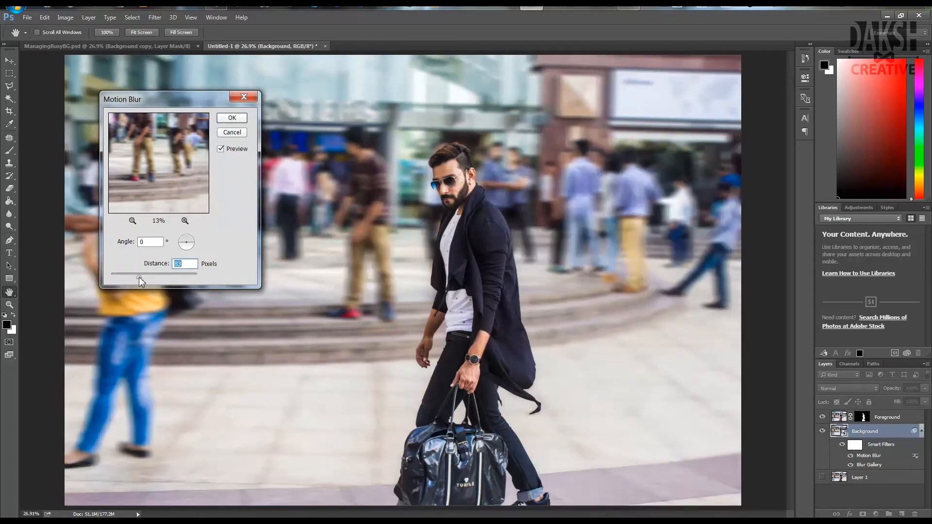
text(60)
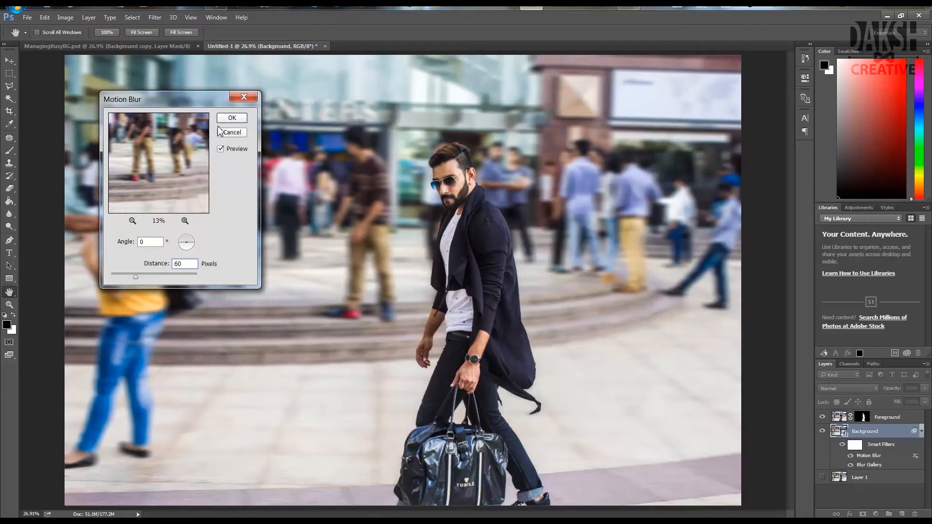
click(235, 118)
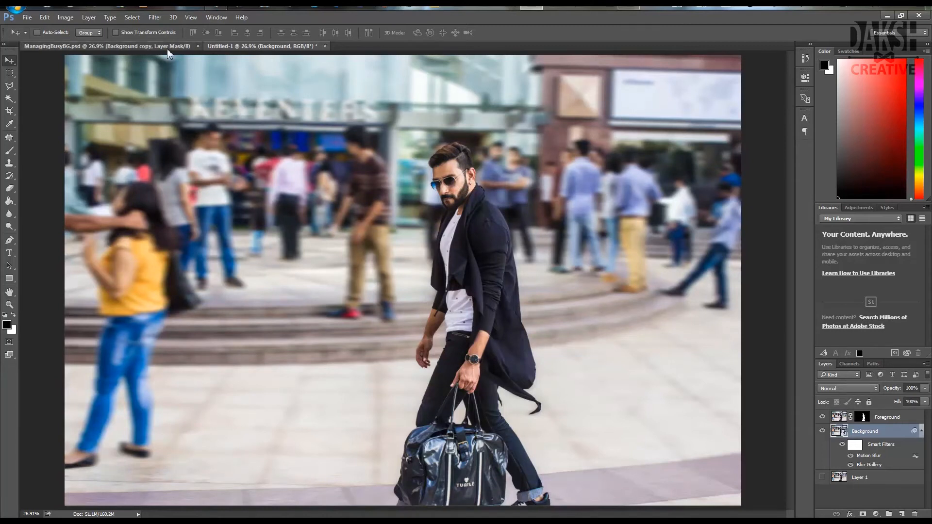
Compare the result with the finished ManagingBusyBG.psd and inspect the blurred steps beside the man at 100% magnification.
click(111, 46)
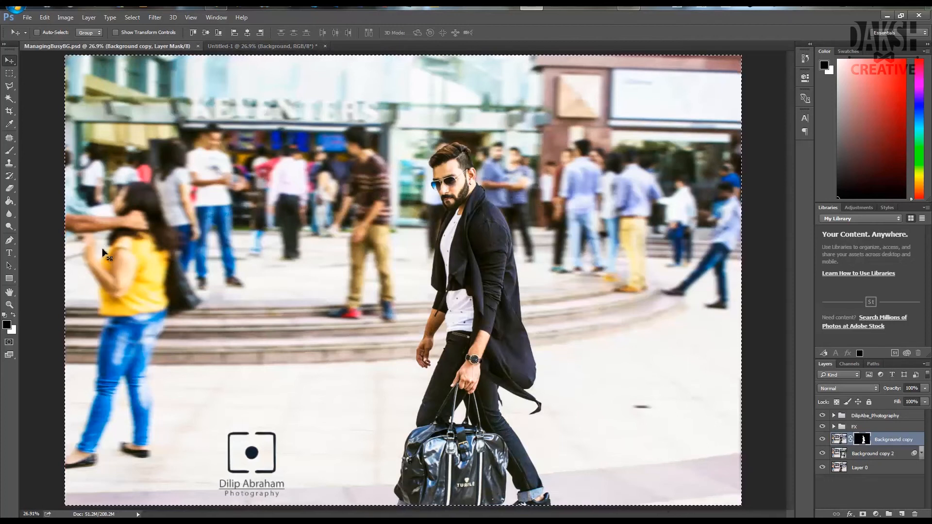
click(262, 46)
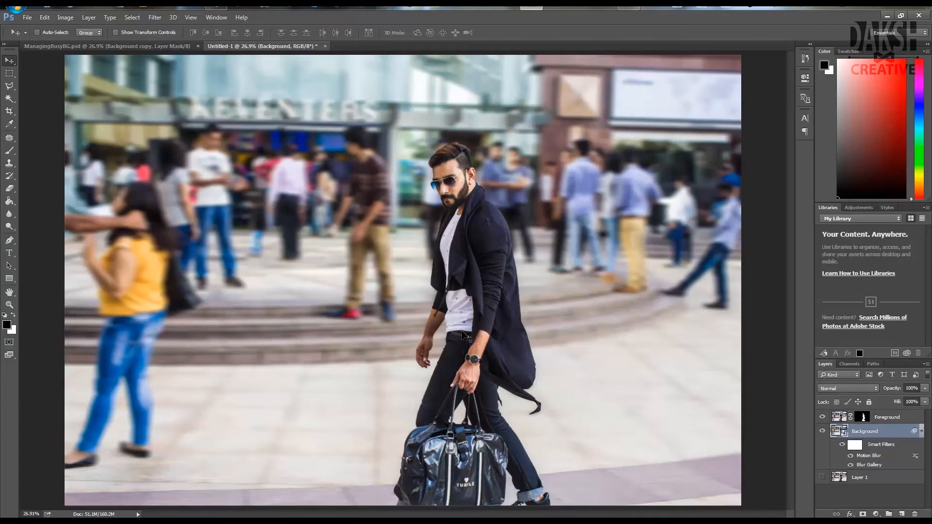
key(ctrl+1)
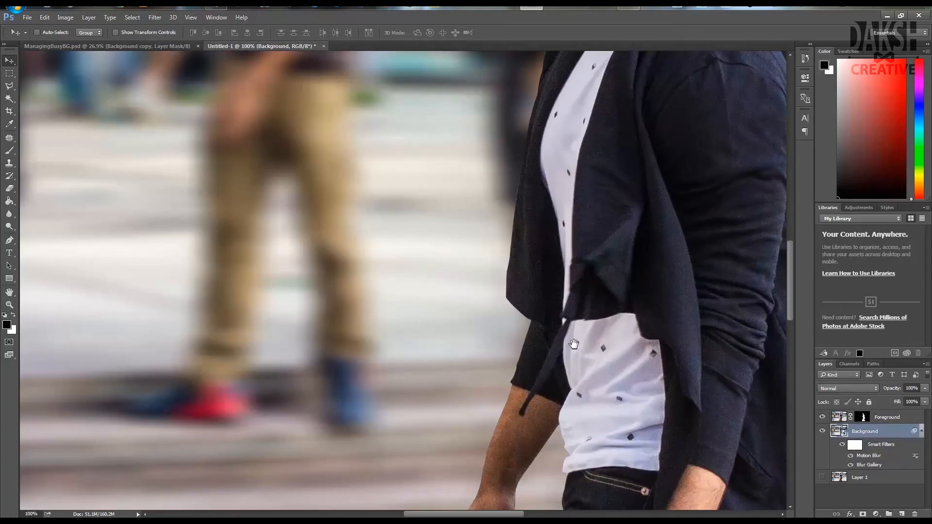
drag(465, 260, 476, 225)
scroll(491, 291, down, 2)
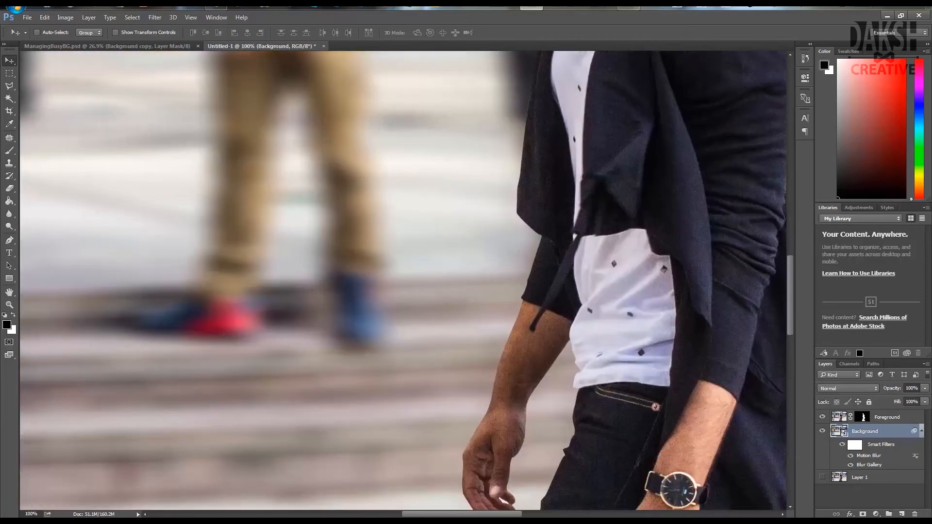
drag(570, 359, 589, 297)
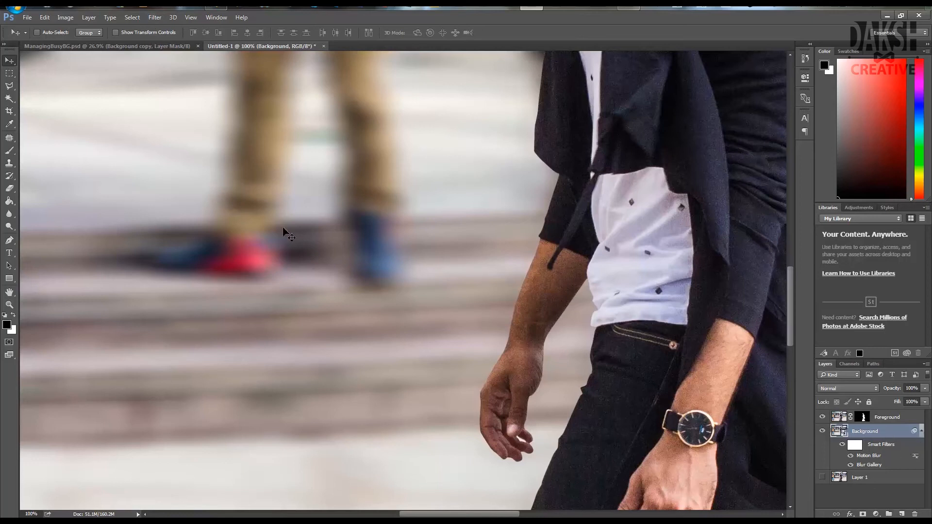
Start Add Noise on the Background layer, try a heavy 94.89% amount, then lower it to 7.17% with the filter preview at 25%.
click(156, 18)
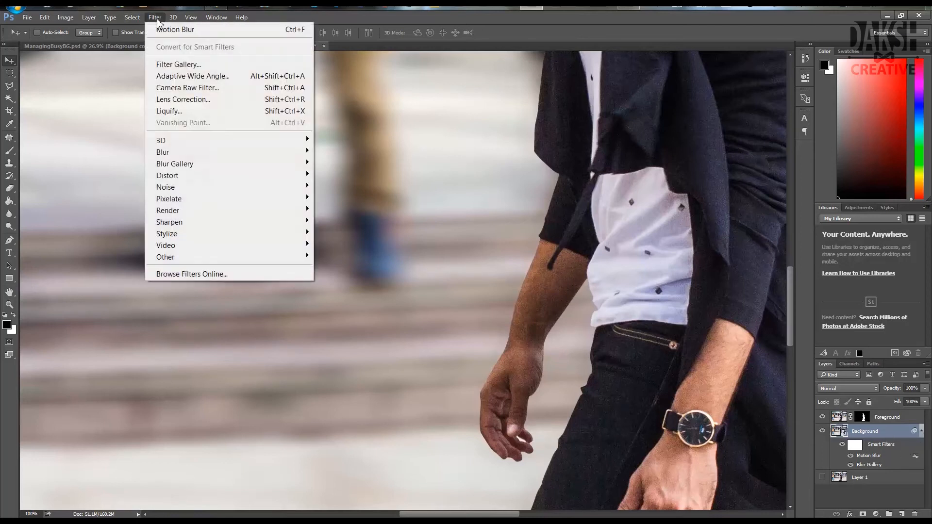
mouse_move(212, 189)
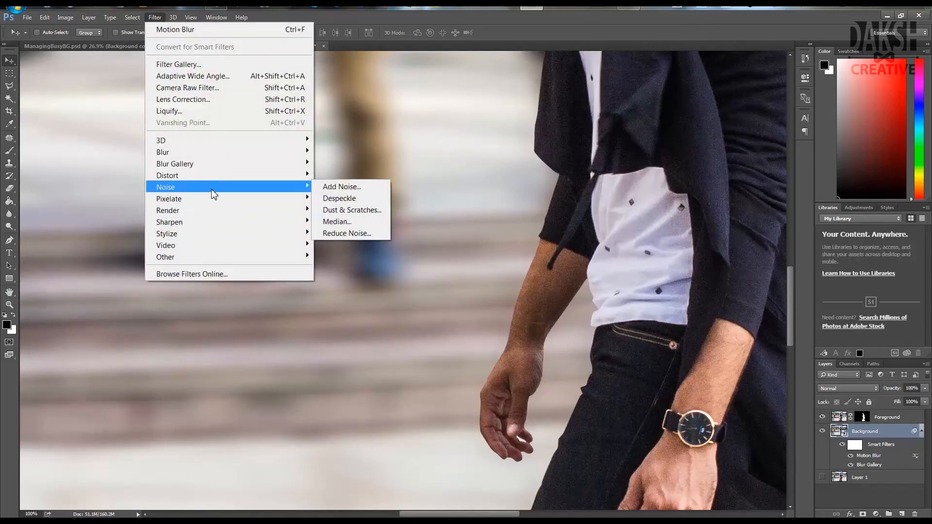
click(367, 192)
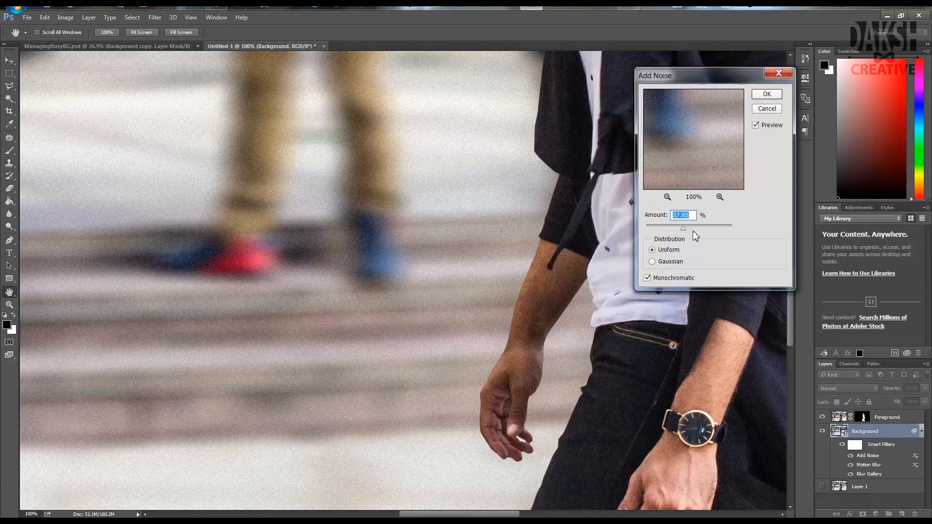
drag(693, 232, 696, 232)
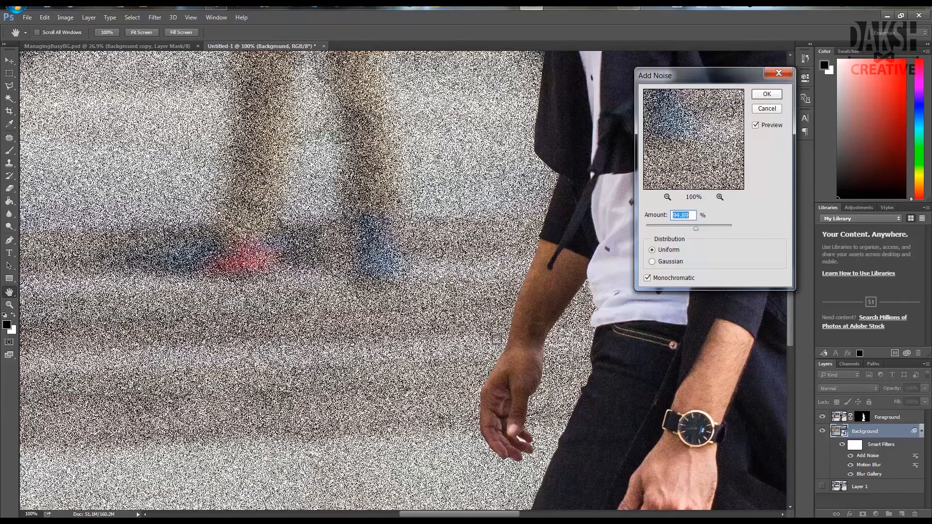
click(667, 197)
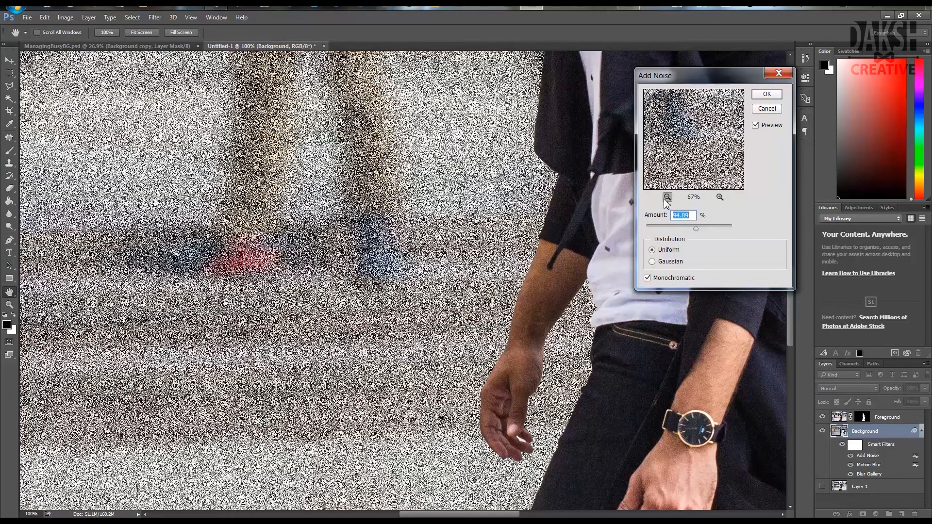
drag(698, 233, 652, 234)
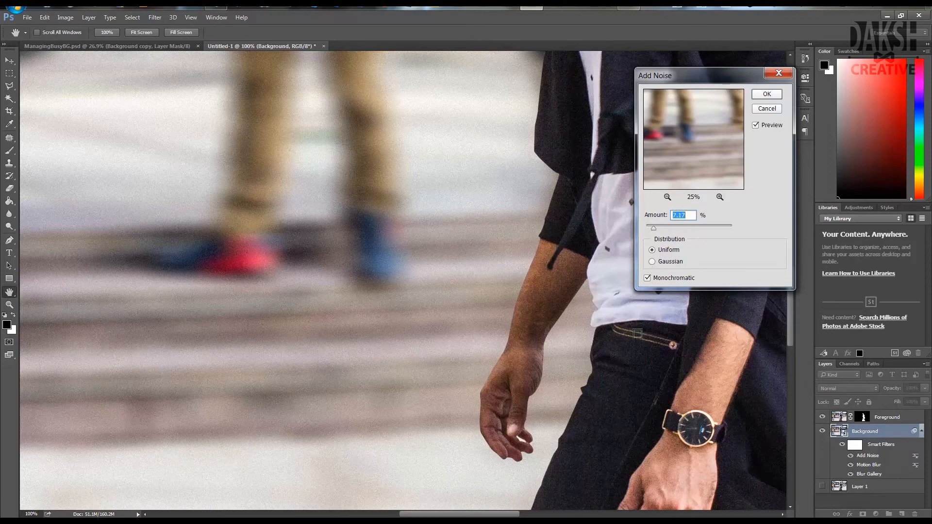
Compare the noise with and without Monochromatic, then apply it to the Background layer as monochromatic noise.
click(647, 280)
click(647, 278)
click(648, 279)
click(767, 94)
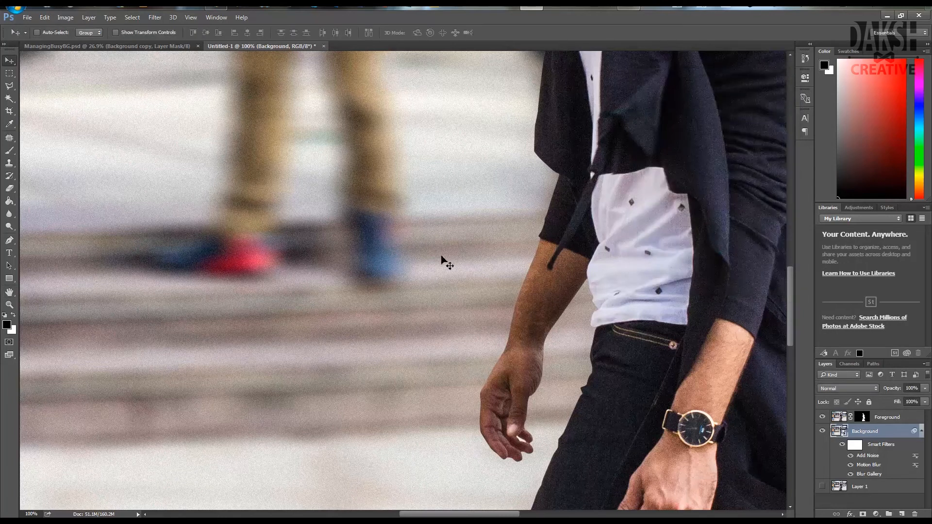
key(ctrl+0)
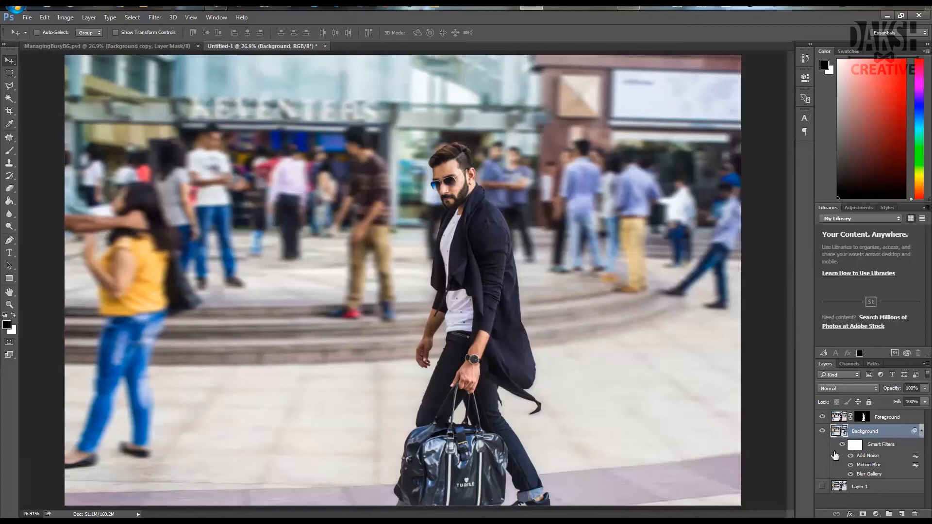
Rasterize the Background smart object layer together with its smart filters.
right_click(844, 432)
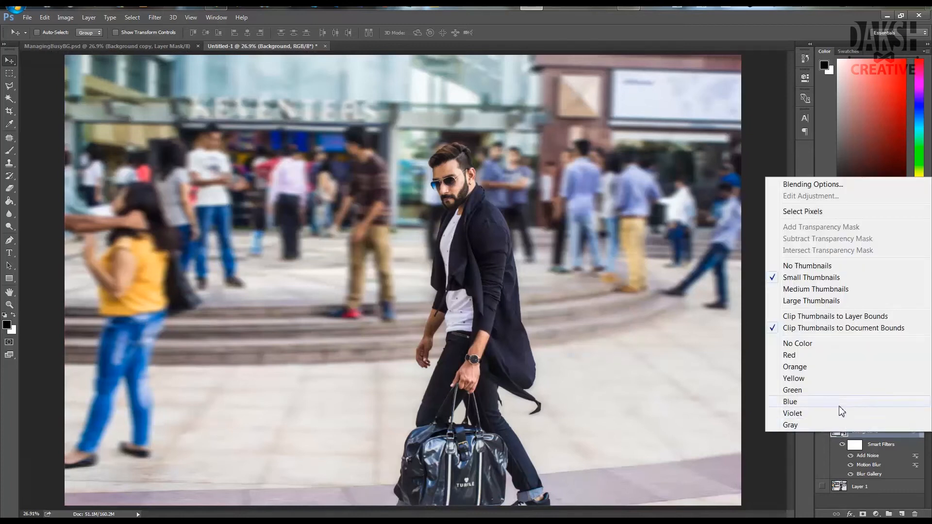
click(898, 432)
right_click(896, 431)
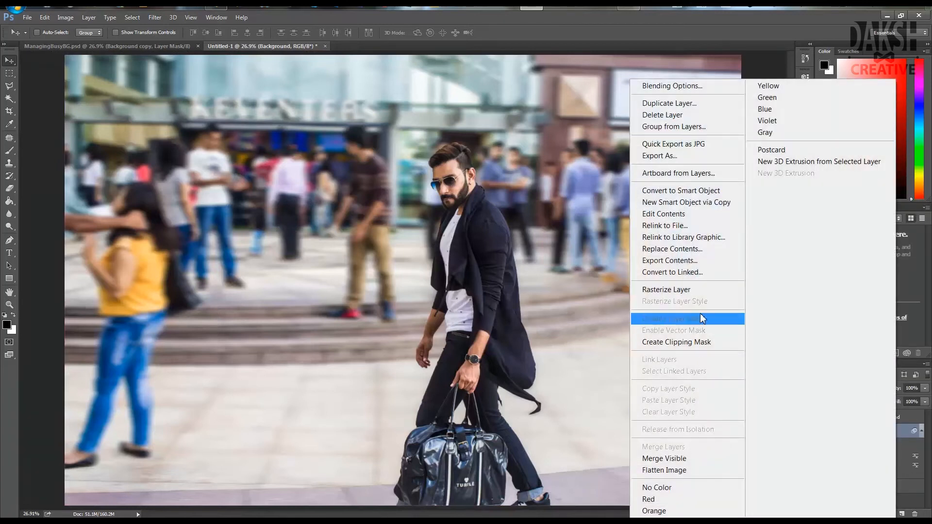
click(700, 290)
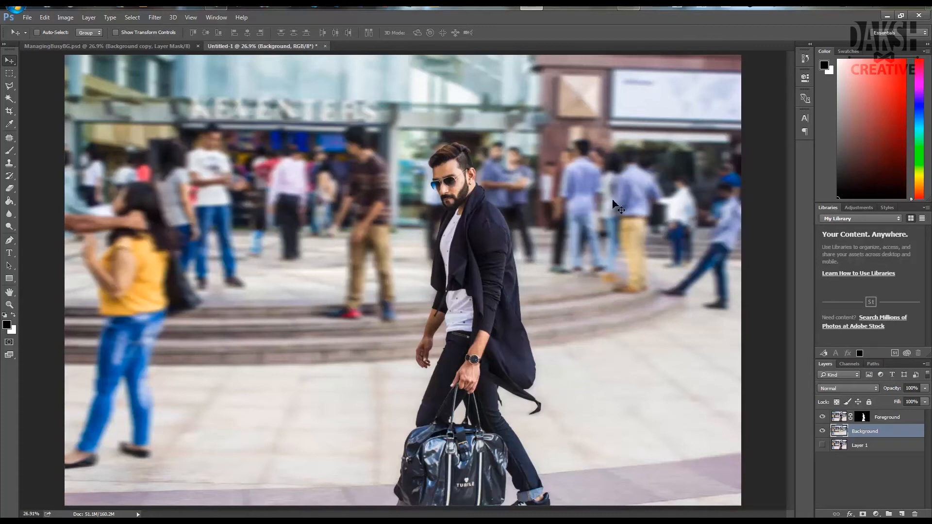
Crop the image to a 1 : 1 (Square) ratio around the walking man, keeping him full height and slightly right of centre.
key(c)
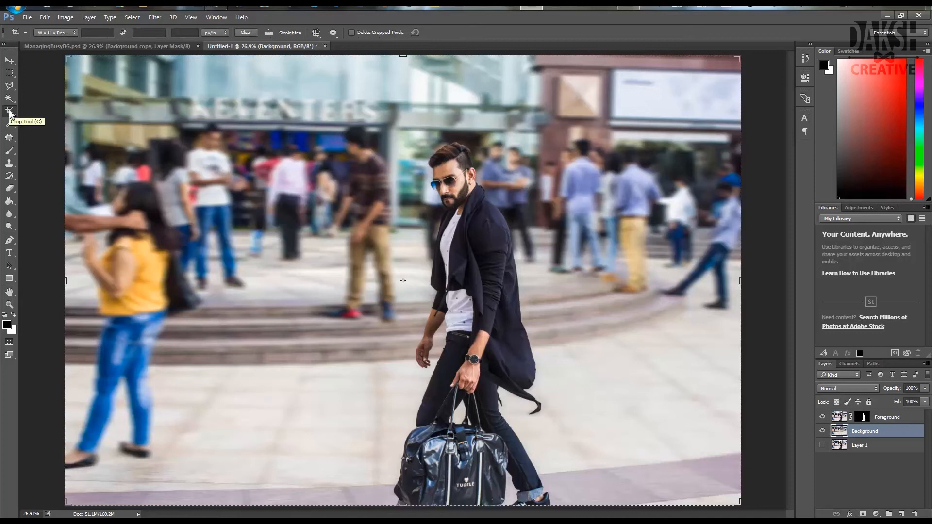
click(49, 32)
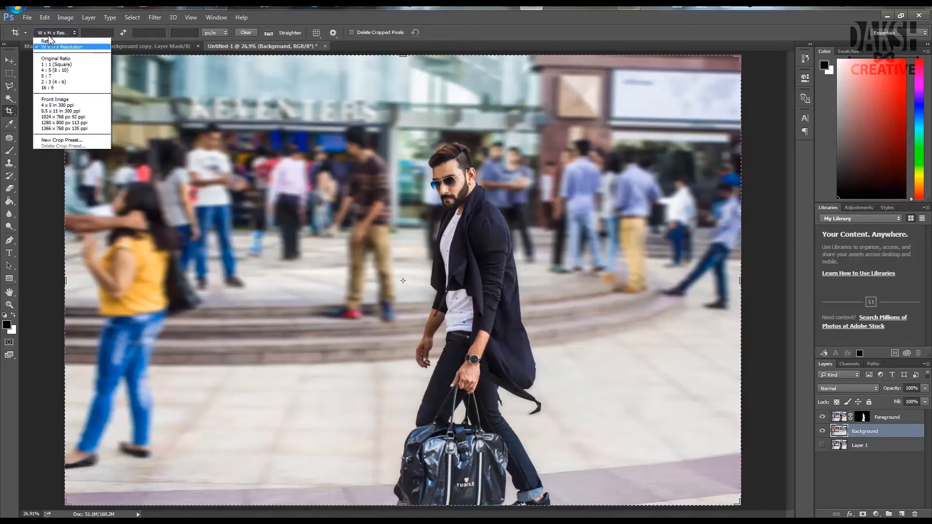
click(55, 64)
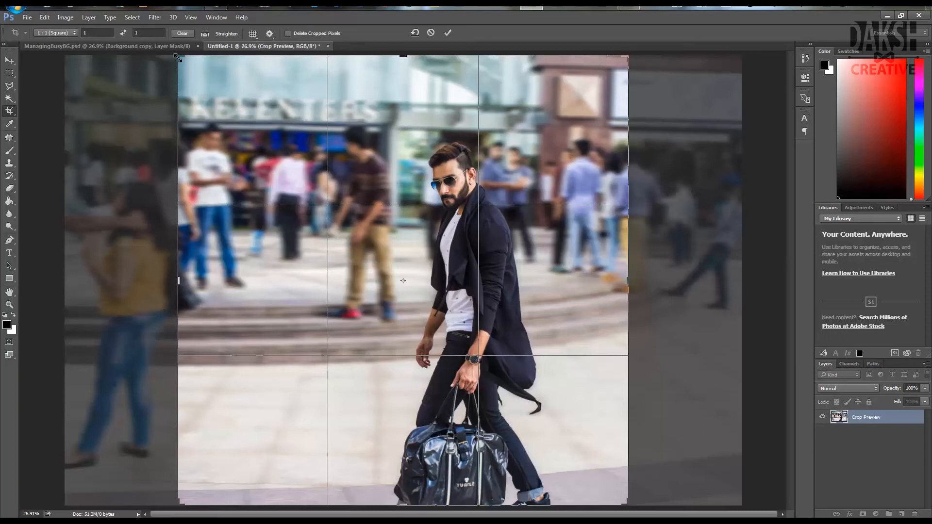
drag(178, 58, 108, 196)
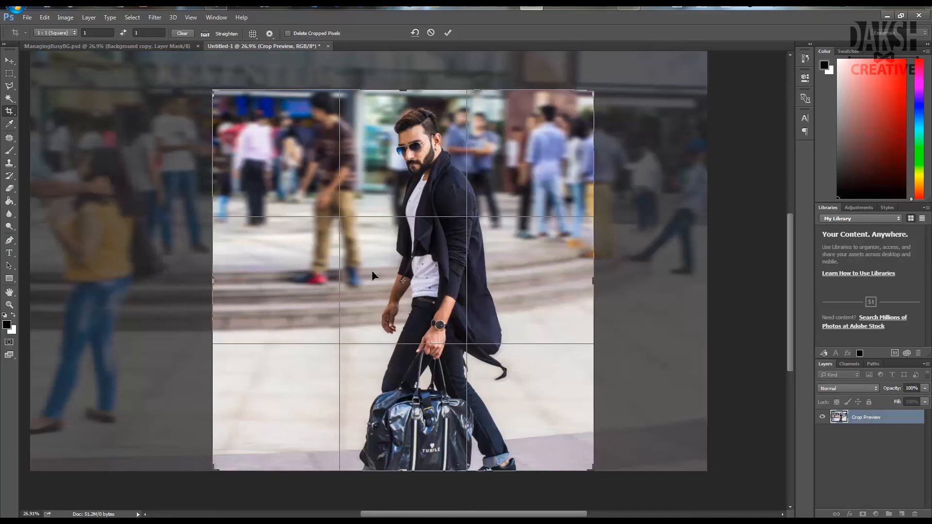
drag(373, 276, 449, 268)
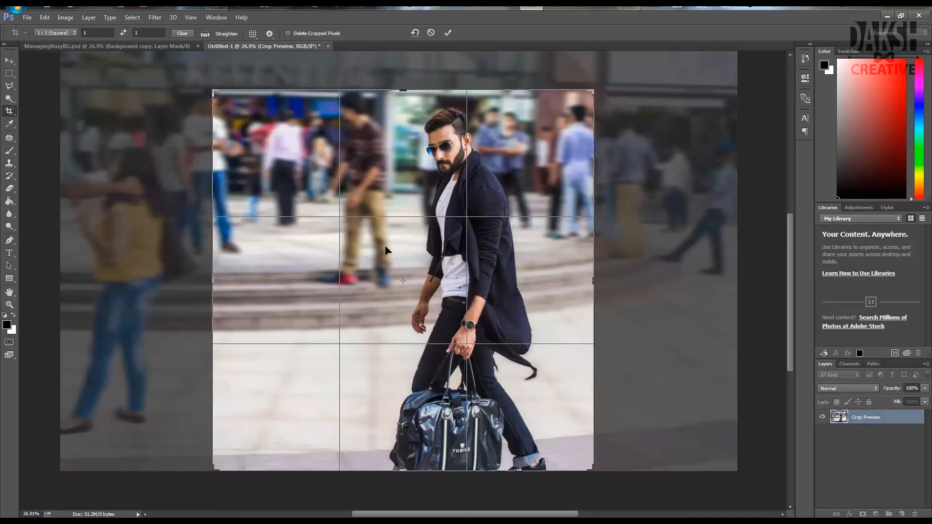
drag(386, 250, 402, 249)
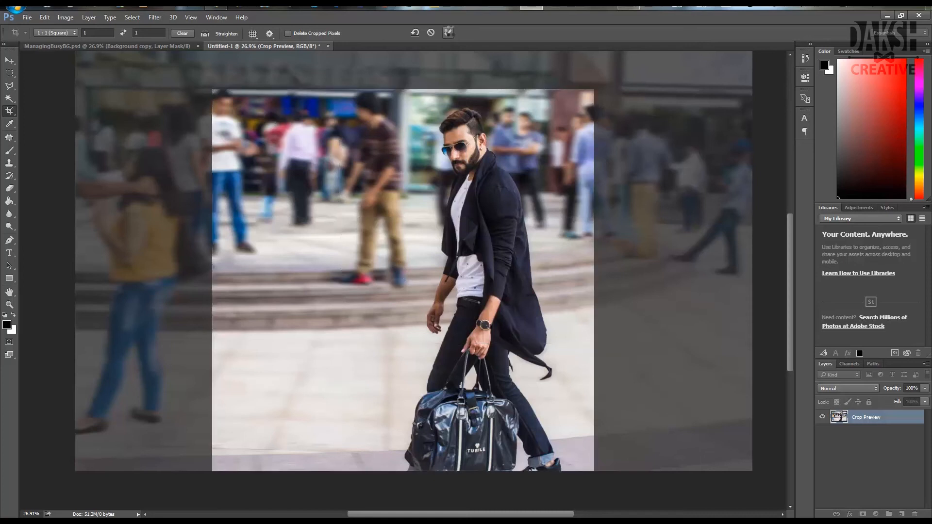
click(449, 32)
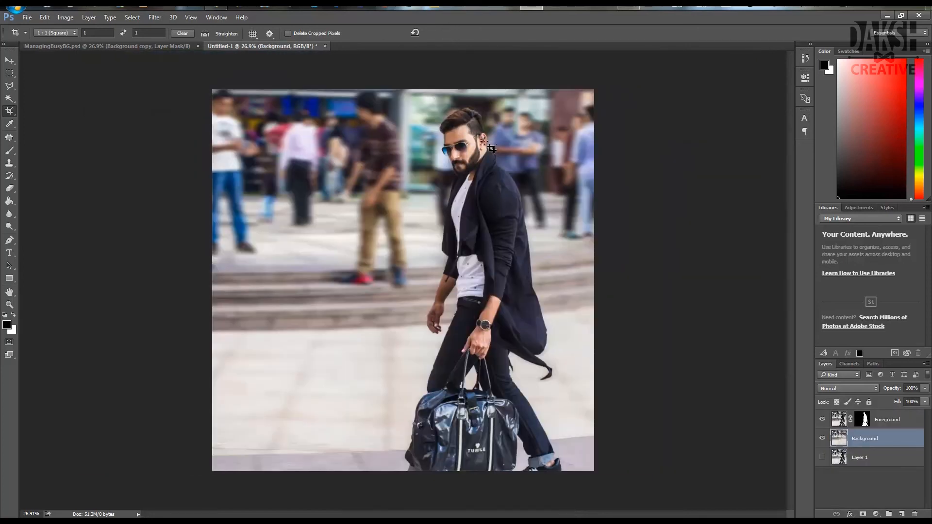
key(v)
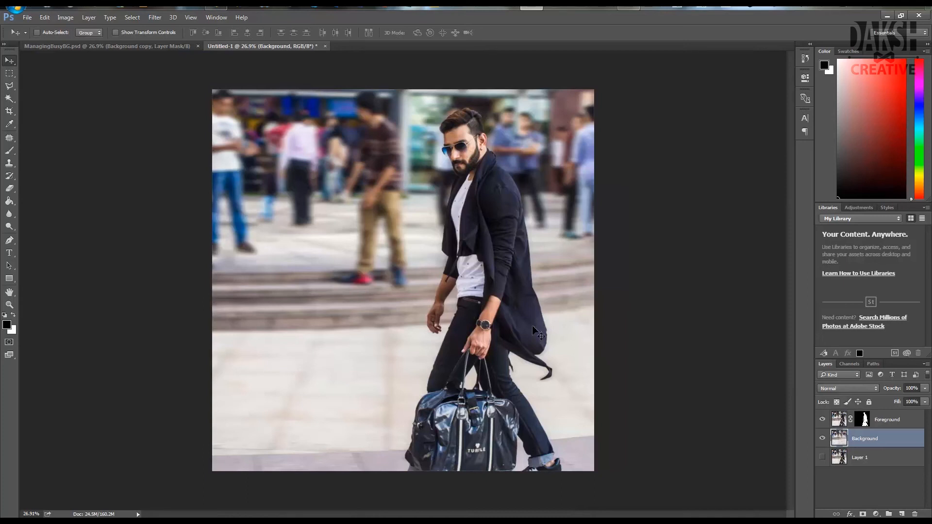
Add a new empty layer above the Foreground layer and name it Focus.
key(ctrl+1)
drag(593, 381, 407, 260)
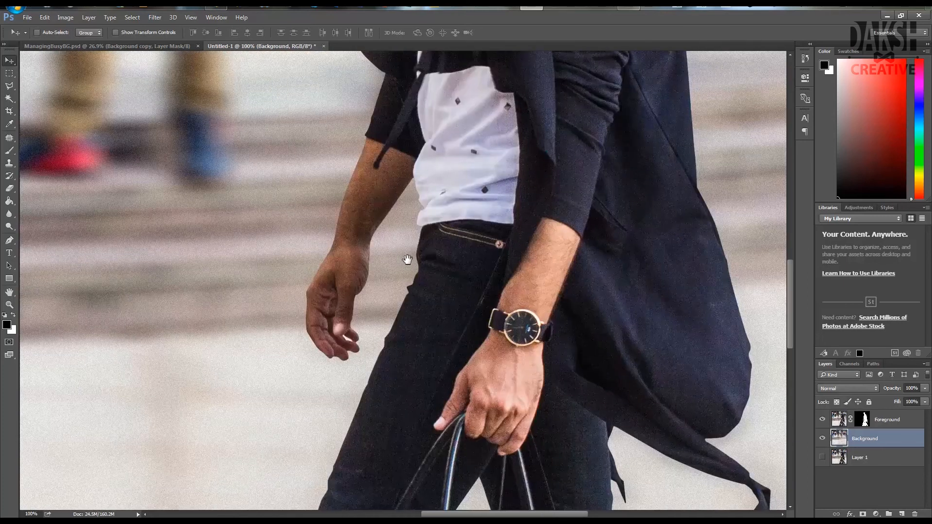
drag(644, 280, 565, 223)
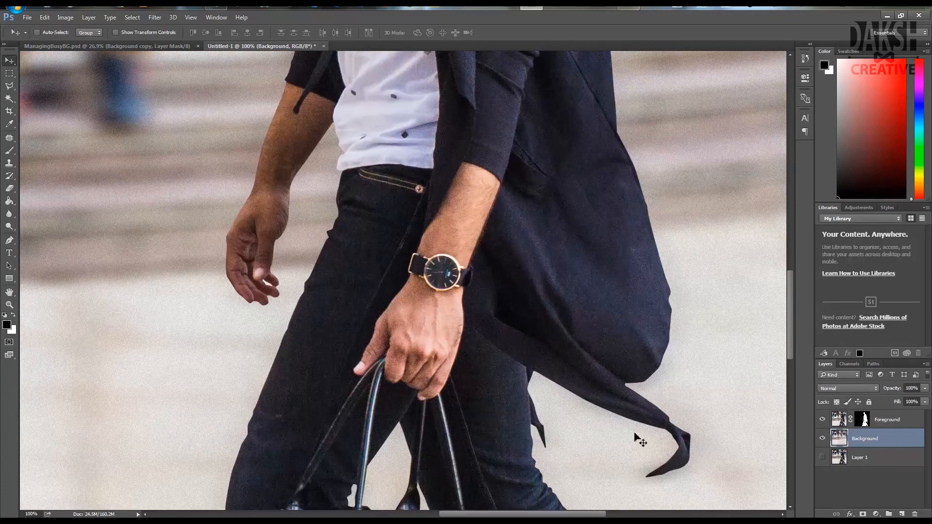
drag(555, 319, 549, 285)
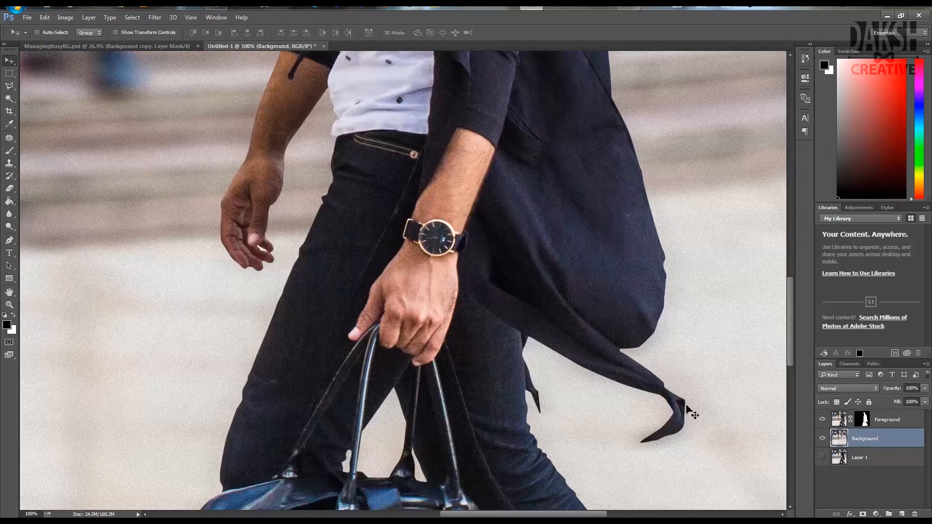
key(ctrl+0)
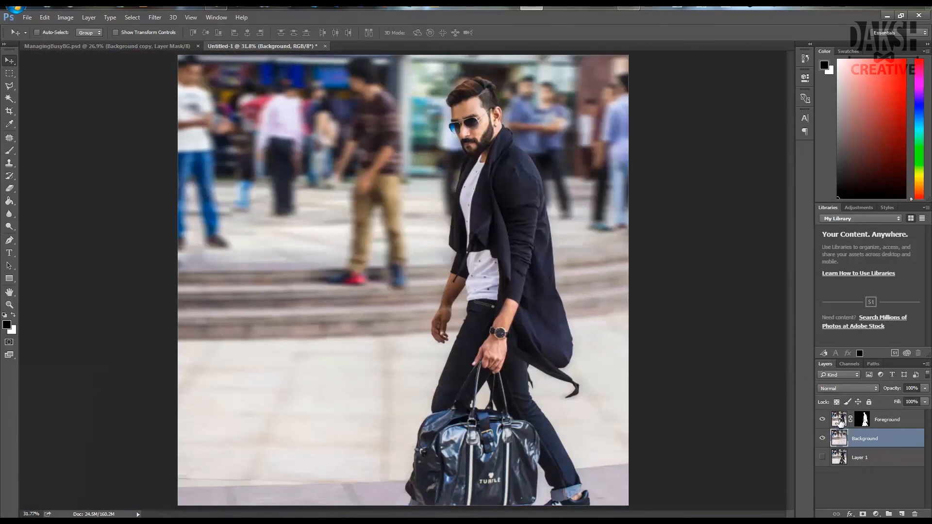
click(839, 421)
click(902, 514)
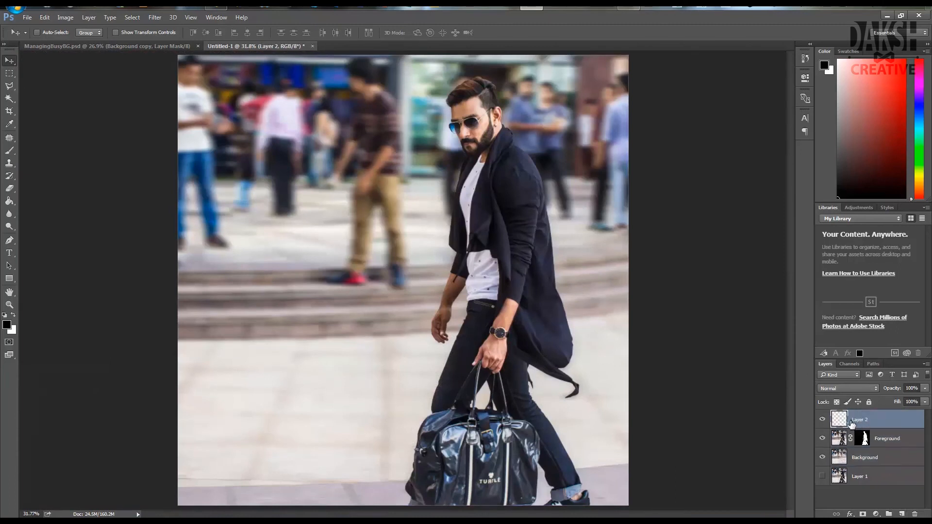
double_click(861, 420)
text(Focus)
key(Return)
Apply the merged image of Untitled-1 to the Focus layer using the RGB channel, Multiply blending and 100% opacity.
click(155, 17)
mouse_move(83, 17)
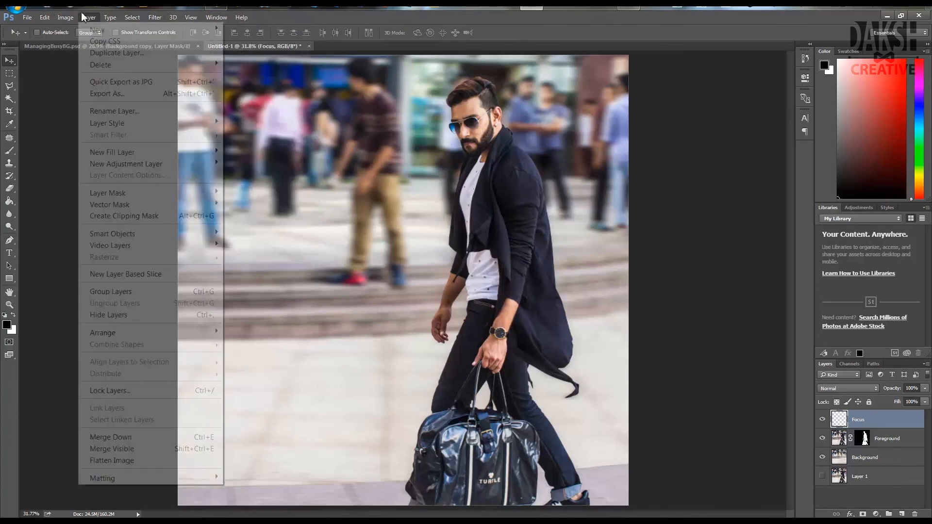
mouse_move(48, 18)
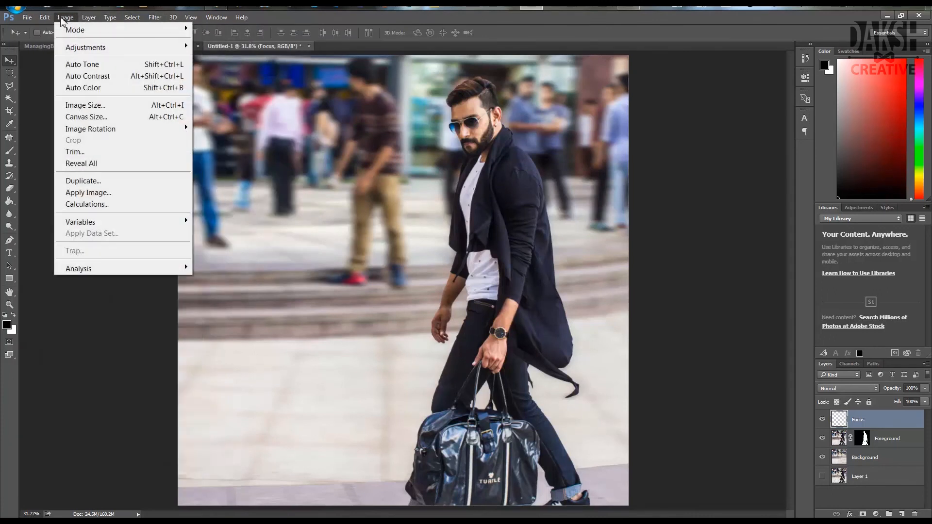
click(127, 193)
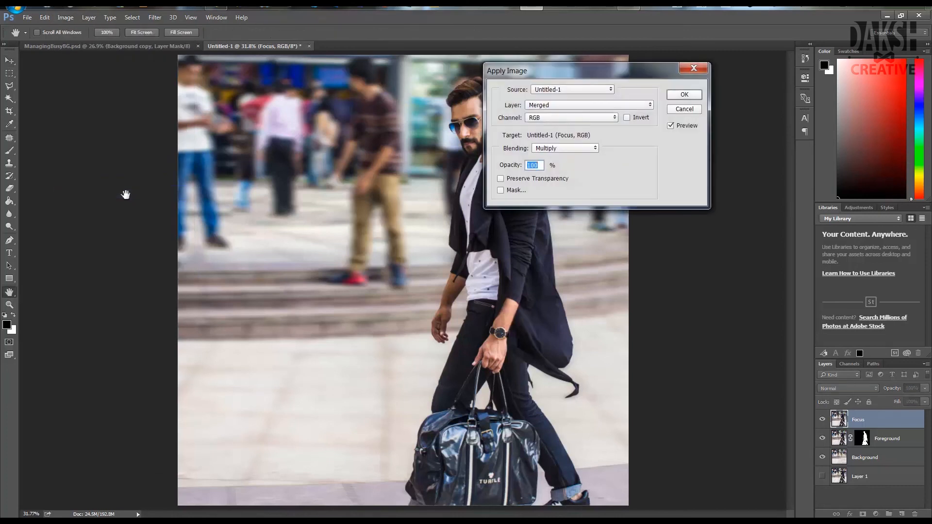
drag(583, 70, 590, 153)
click(682, 178)
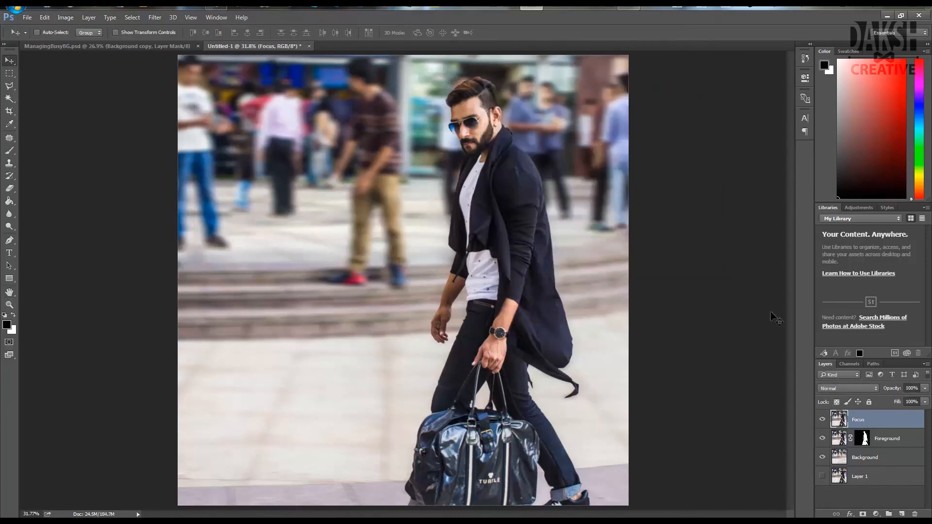
Set the Focus layer's blend mode to Hard Light.
click(903, 439)
click(909, 464)
click(909, 479)
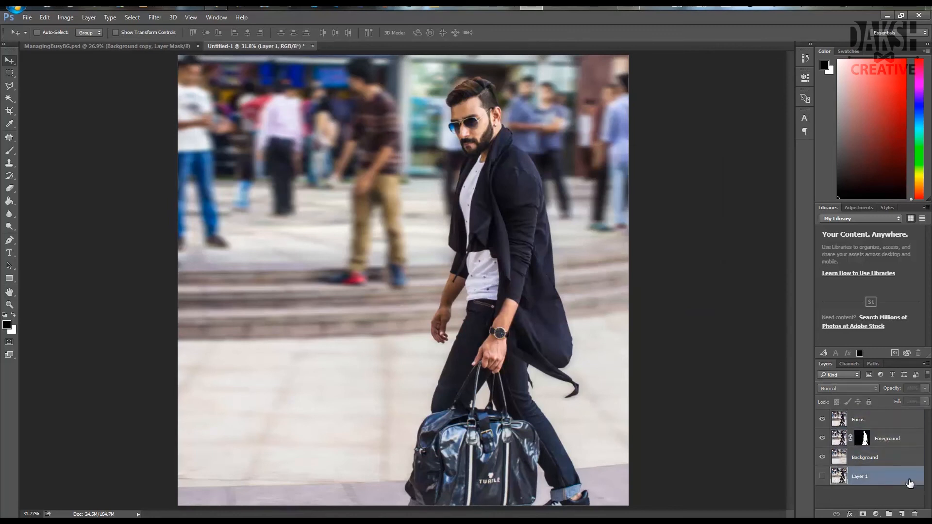
click(902, 427)
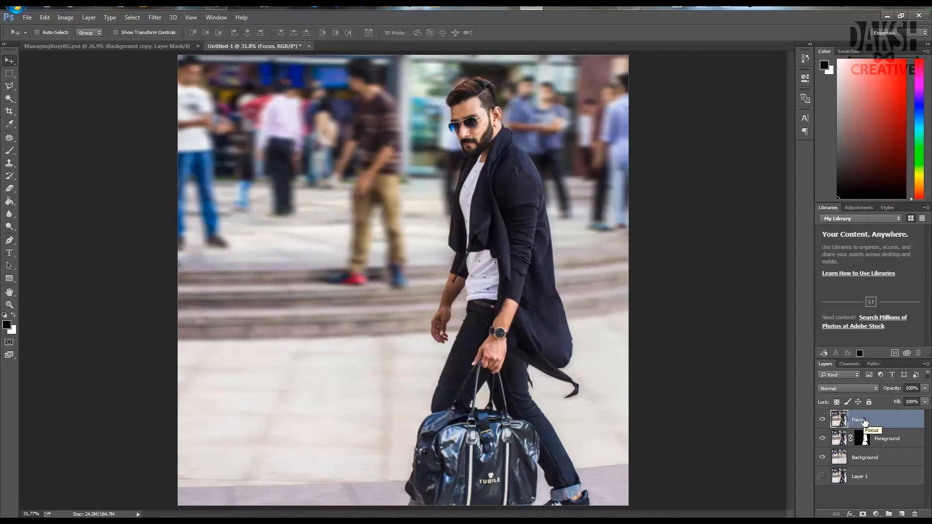
click(853, 390)
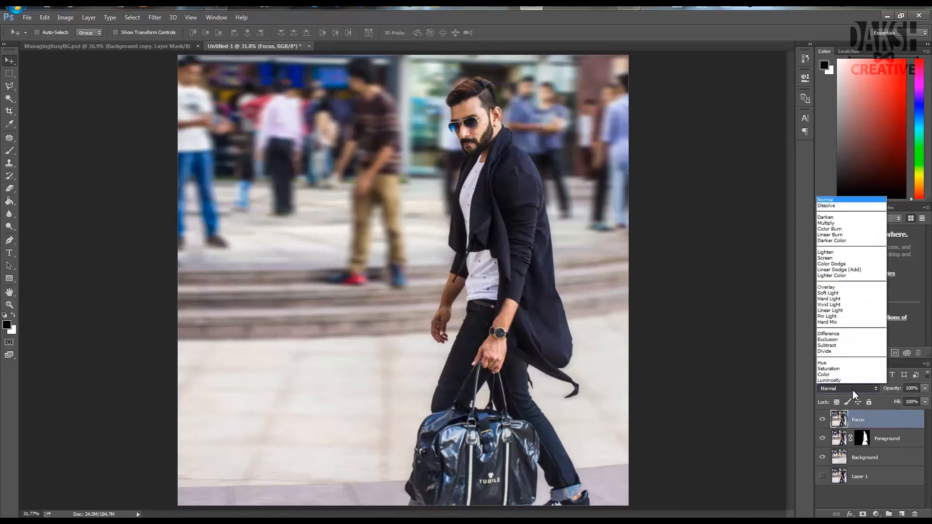
click(848, 299)
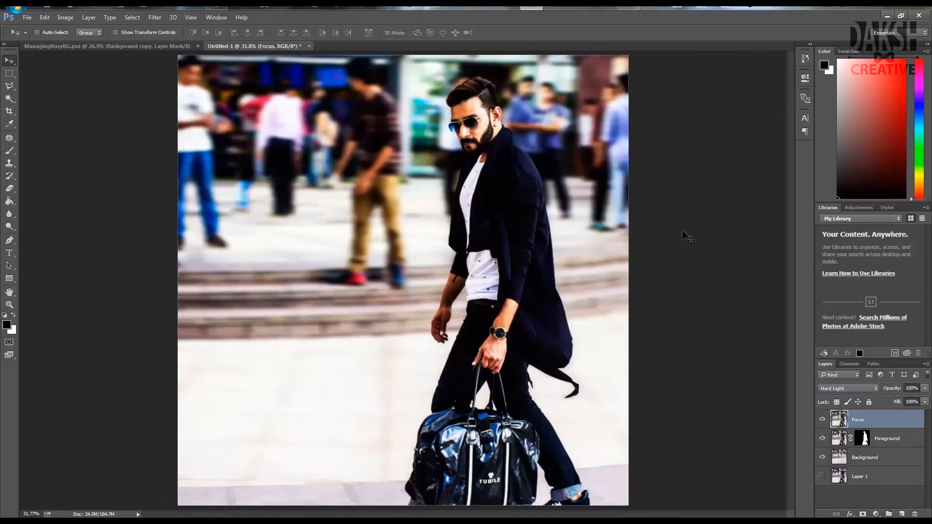
Apply a High Pass filter with a radius of about 3.3 pixels to the Focus layer.
click(161, 17)
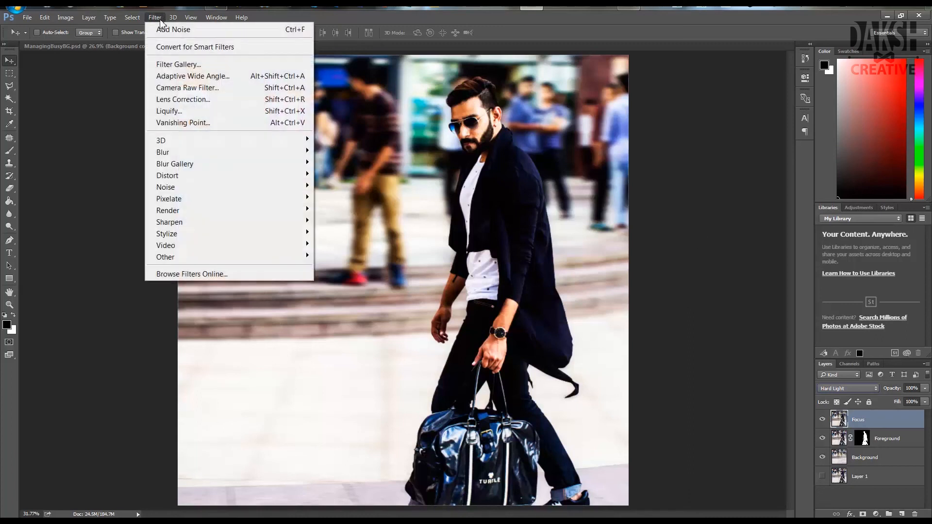
mouse_move(202, 257)
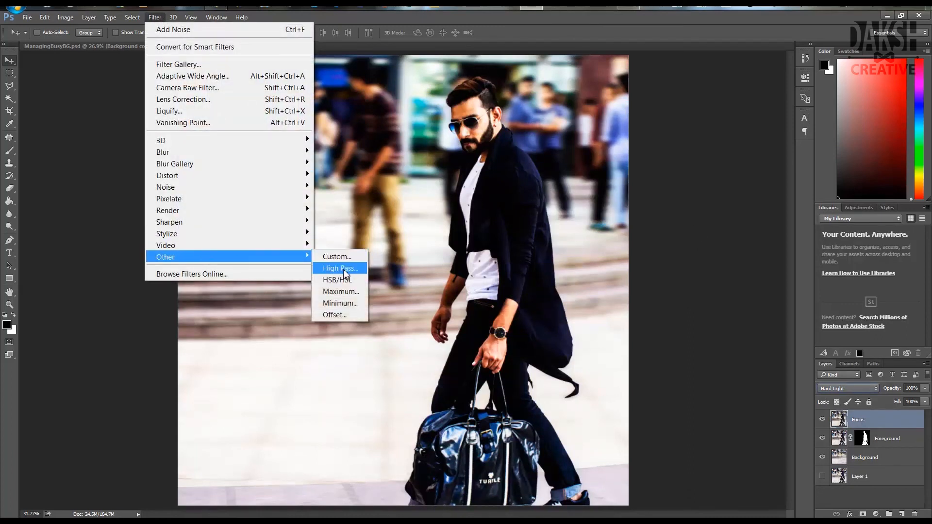
click(342, 269)
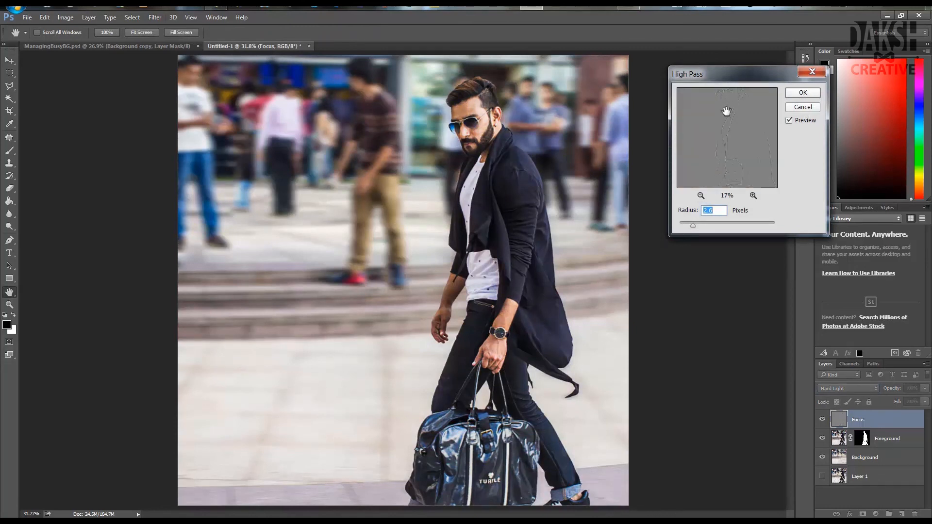
click(701, 196)
mouse_move(705, 225)
mouse_down()
mouse_move(729, 223)
mouse_move(686, 228)
mouse_move(697, 226)
mouse_up()
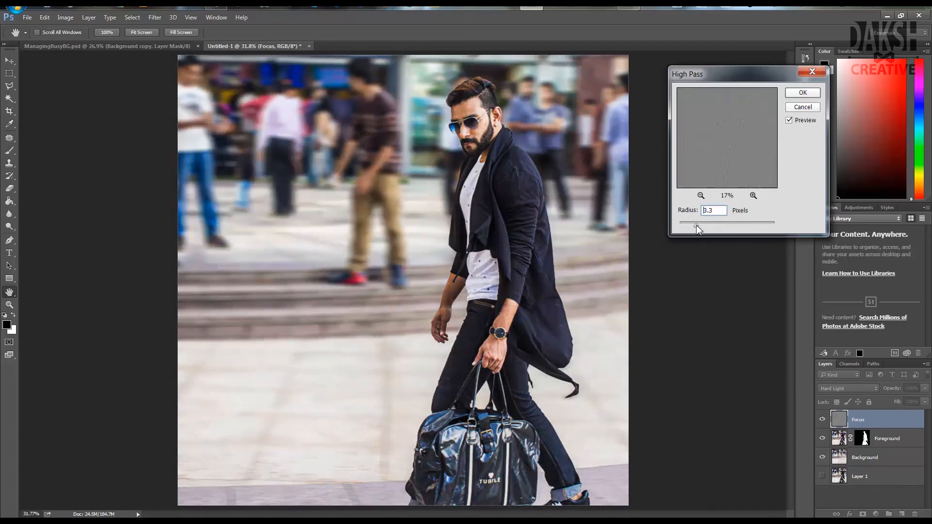
click(793, 97)
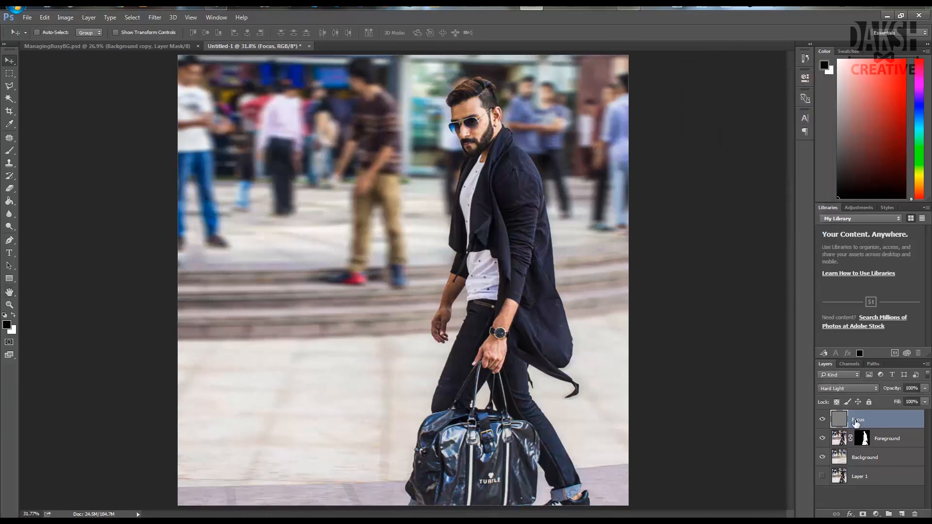
Toggle the Focus layer's visibility to compare the image with and without the sharpening.
click(822, 422)
click(821, 422)
click(822, 421)
click(822, 420)
click(822, 421)
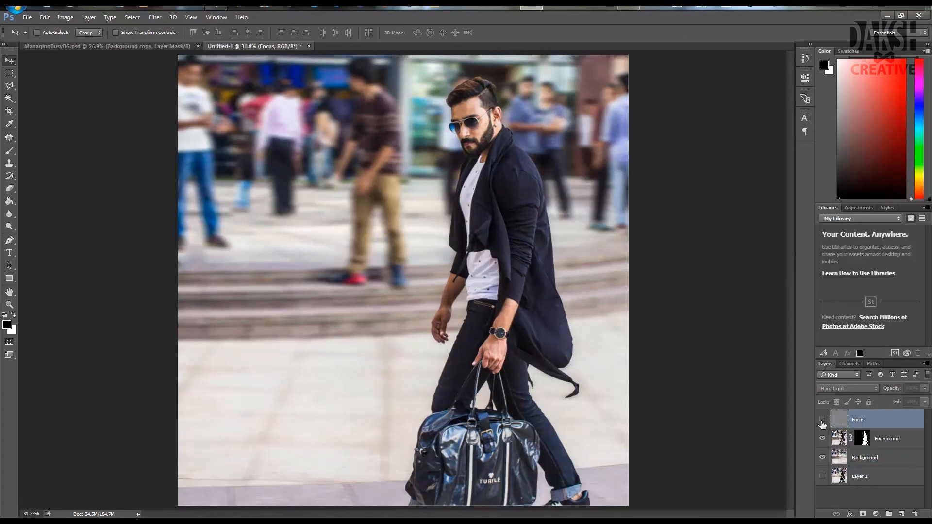
click(822, 421)
click(822, 421)
click(822, 422)
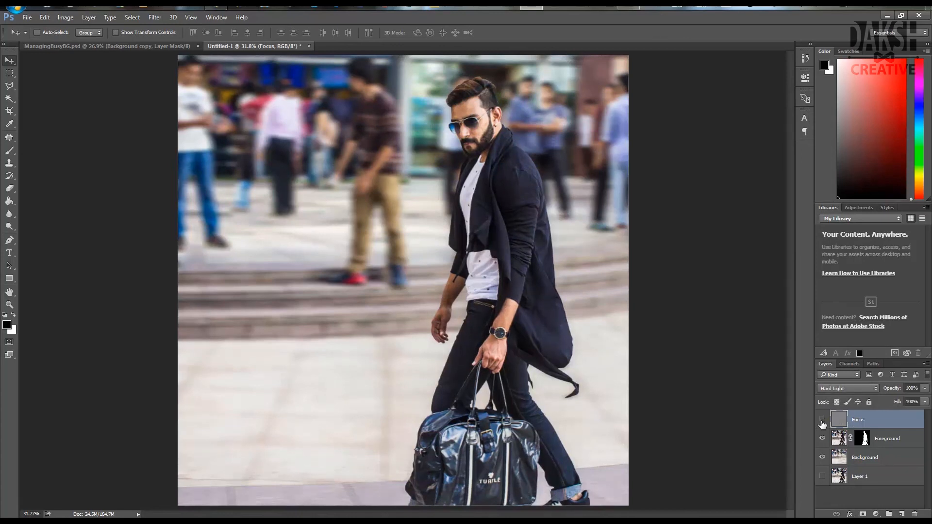
click(822, 422)
Add a Black & White adjustment layer above Focus with Reds at 64 and Yellows at 98.
click(877, 514)
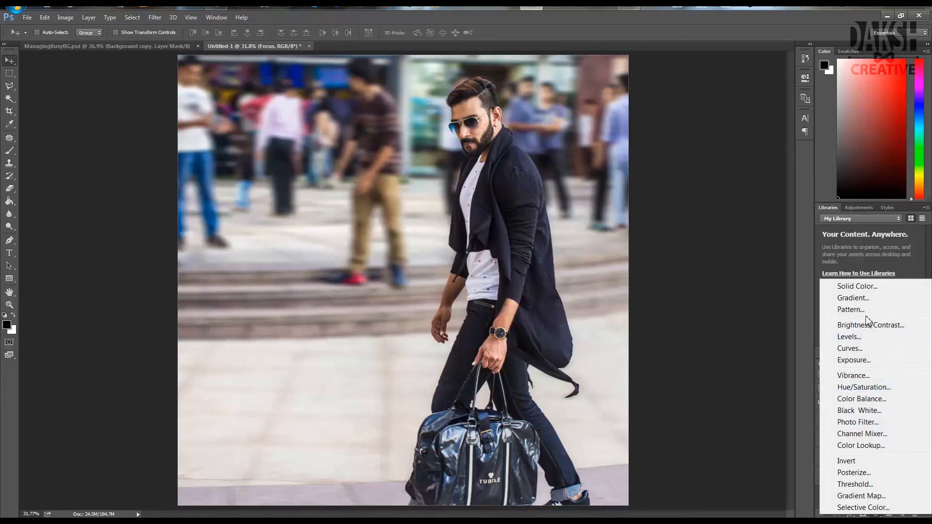
click(863, 412)
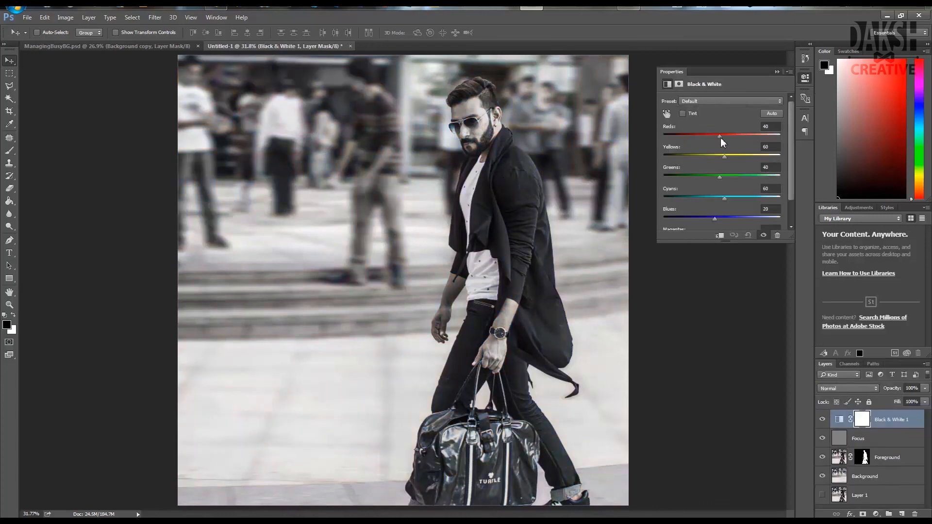
drag(725, 156, 725, 136)
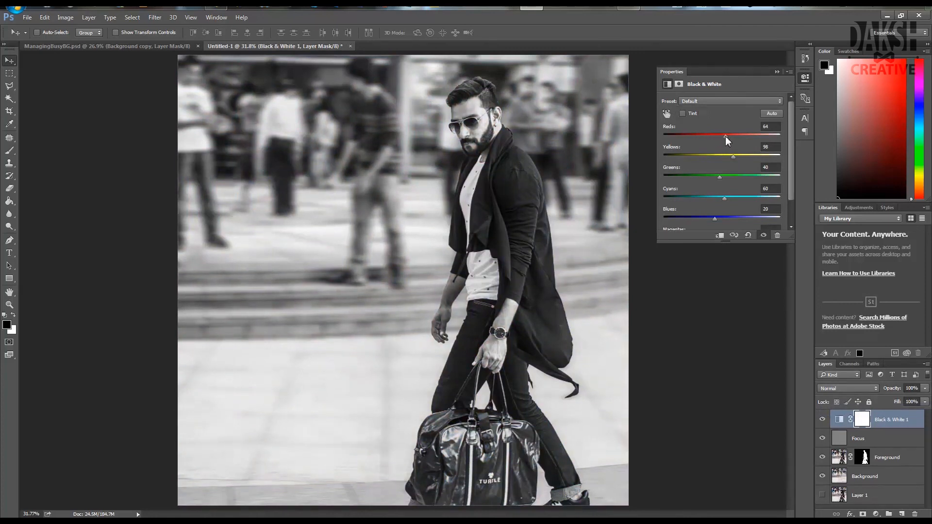
click(805, 79)
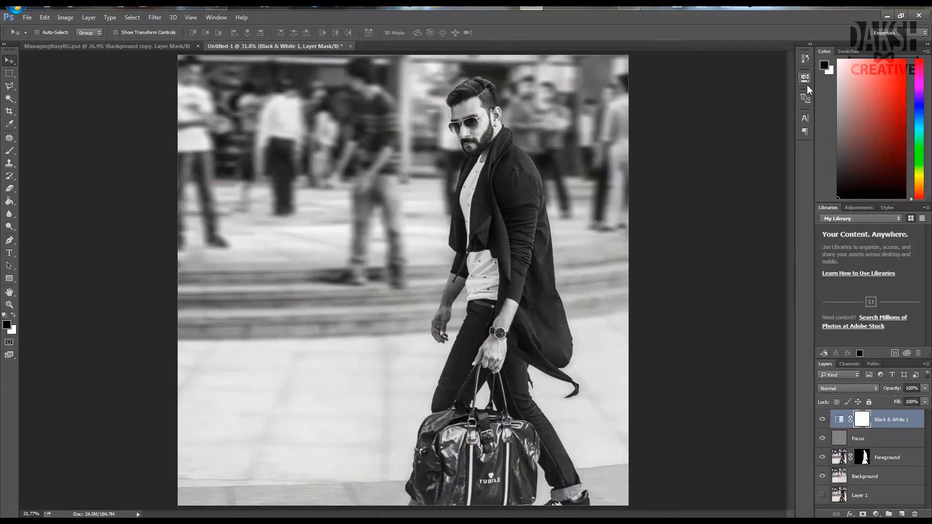
Lower the Black & White adjustment layer's opacity to 40%.
click(925, 389)
click(925, 390)
drag(928, 391, 901, 400)
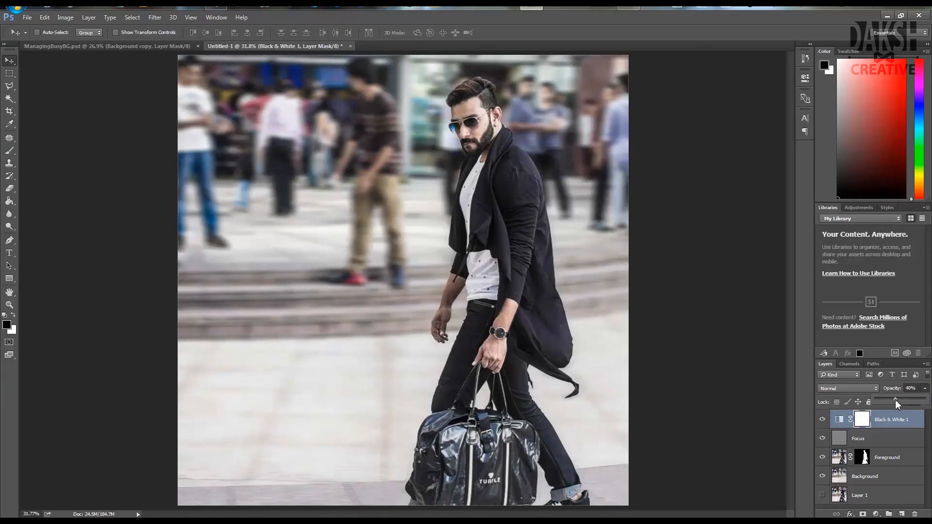
drag(895, 400, 895, 401)
Add a Curves adjustment layer and shape its RGB curve into a gentle S, darkening the shadows and lifting the highlights.
click(876, 515)
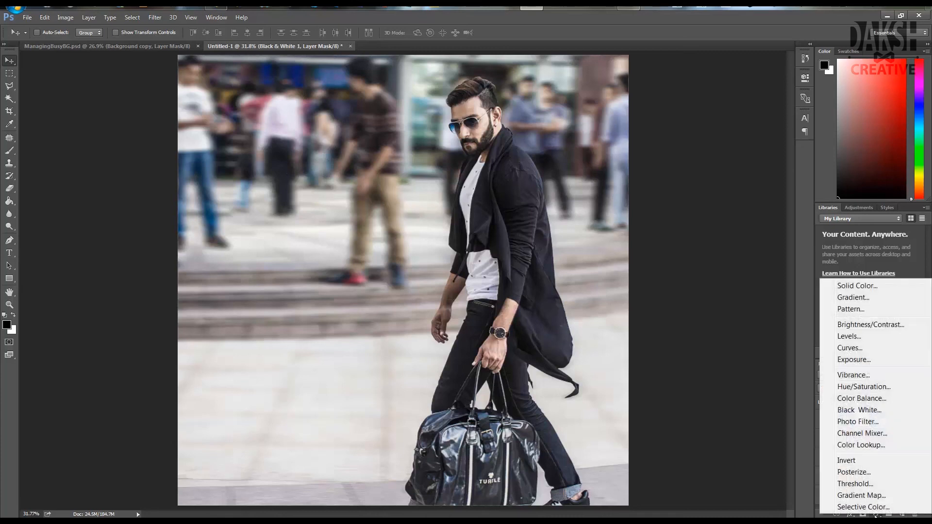
click(869, 347)
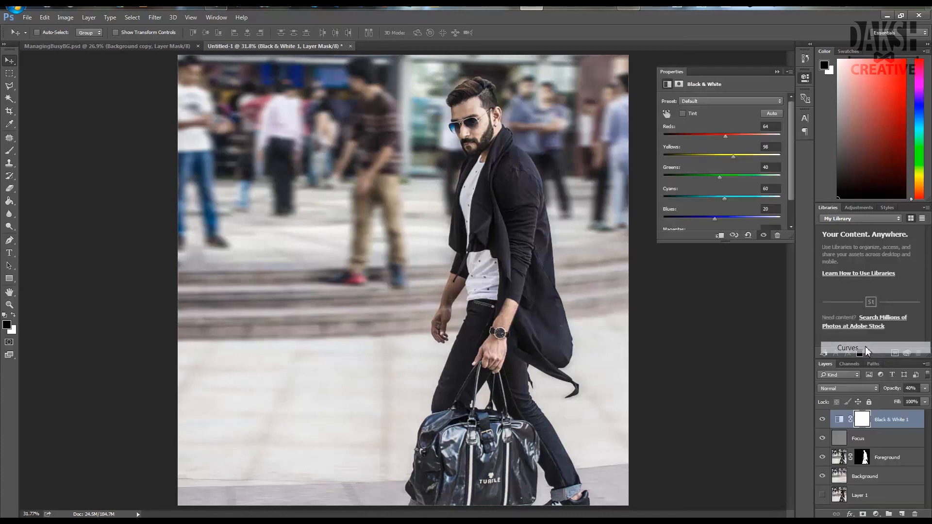
drag(703, 198, 707, 200)
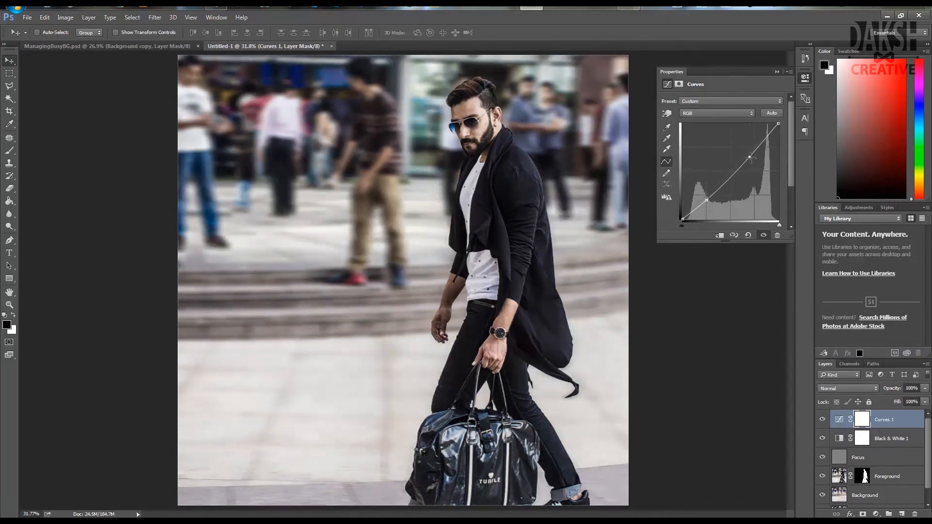
drag(751, 153, 750, 151)
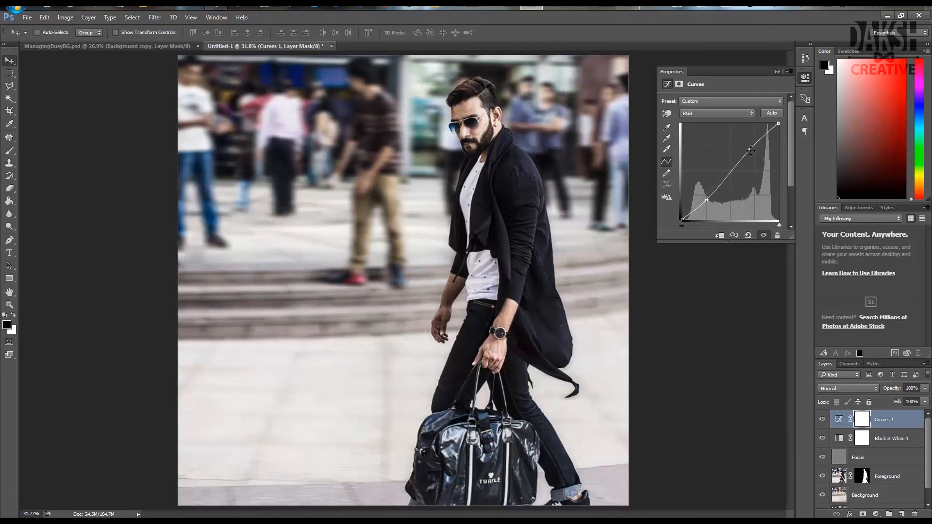
Raise the midtones slightly on the Red channel of the Curves adjustment.
click(711, 113)
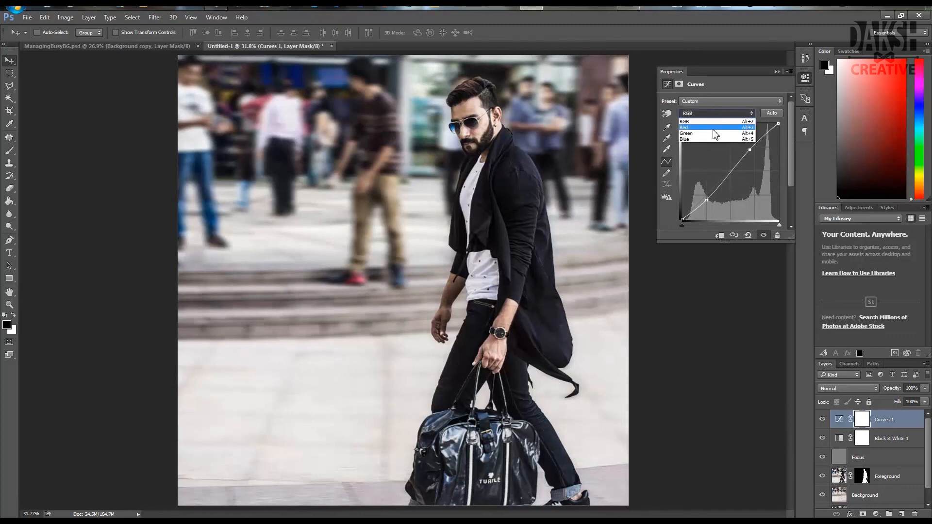
click(713, 128)
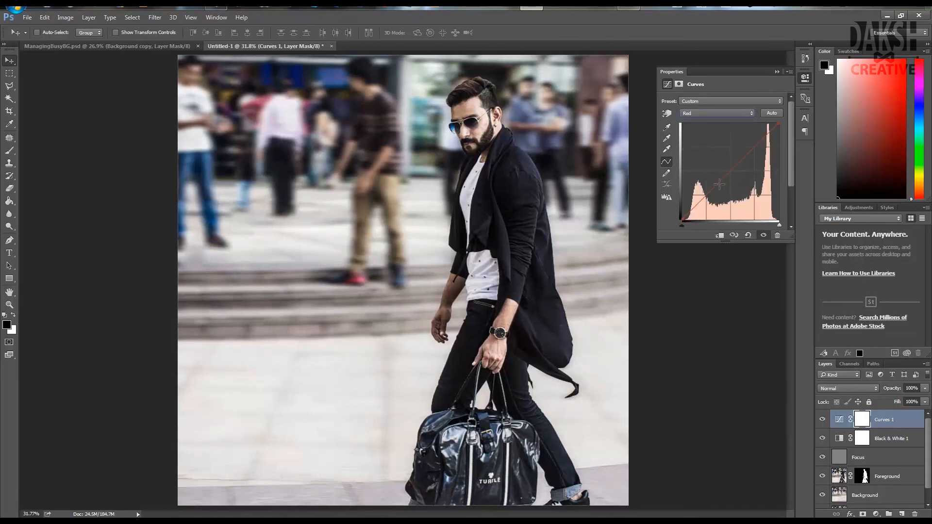
click(729, 171)
drag(729, 171, 730, 172)
Lower the Blue channel slightly just above the midtones in the Curves adjustment, leaving the Green channel straight.
click(713, 114)
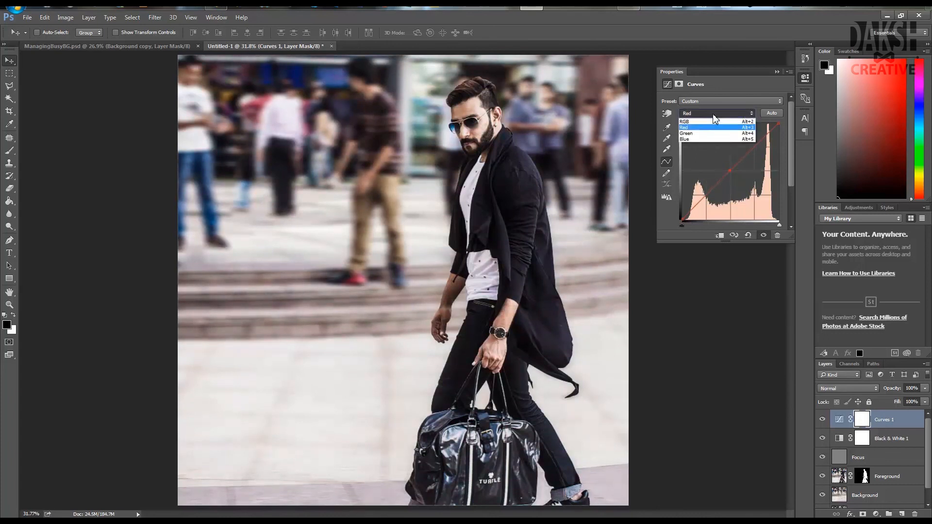
click(712, 133)
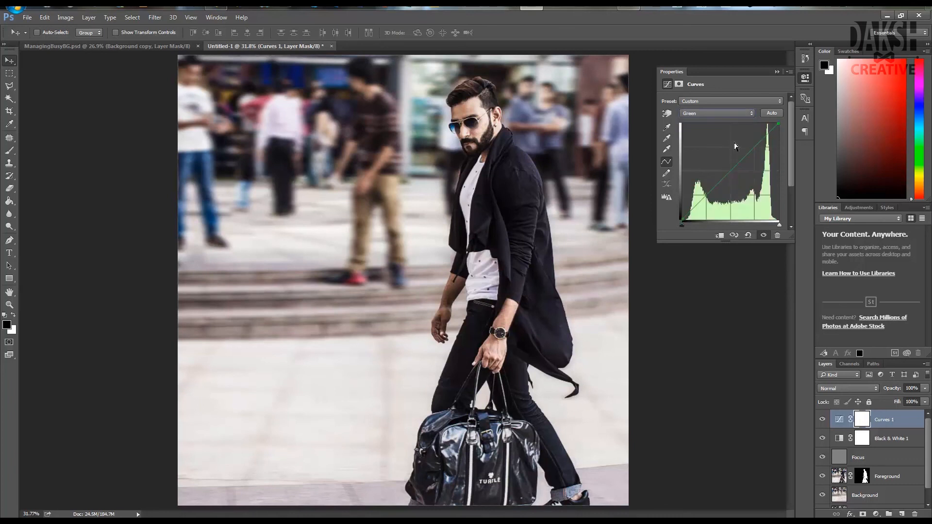
click(718, 114)
click(706, 140)
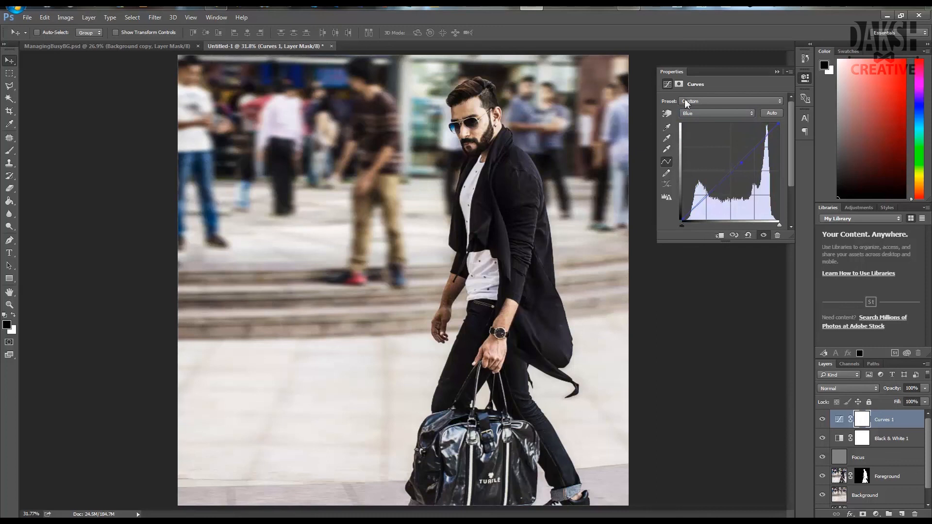
click(805, 79)
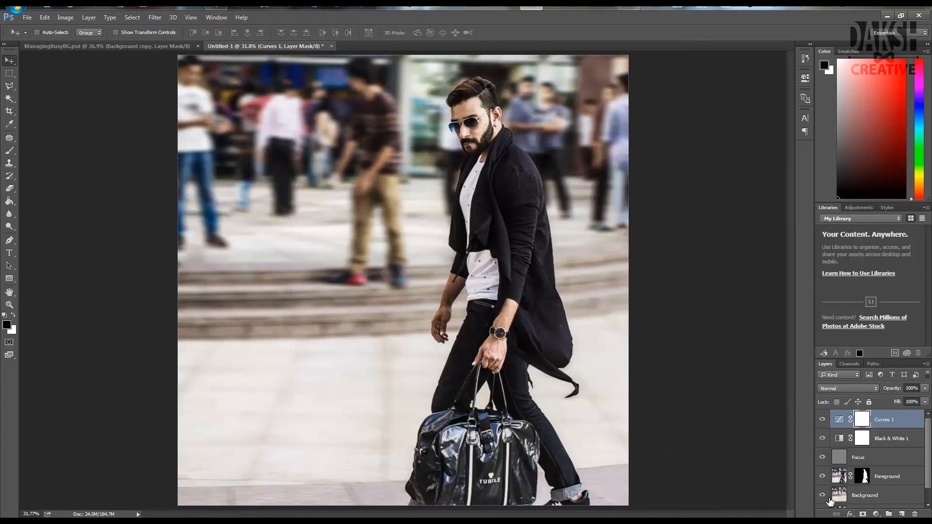
Group the layers from Curves 1 down to Background and name the group fx.
mouse_move(929, 447)
mouse_down()
mouse_move(929, 465)
mouse_move(929, 446)
mouse_up()
shift+click(889, 499)
key(ctrl+g)
double_click(863, 416)
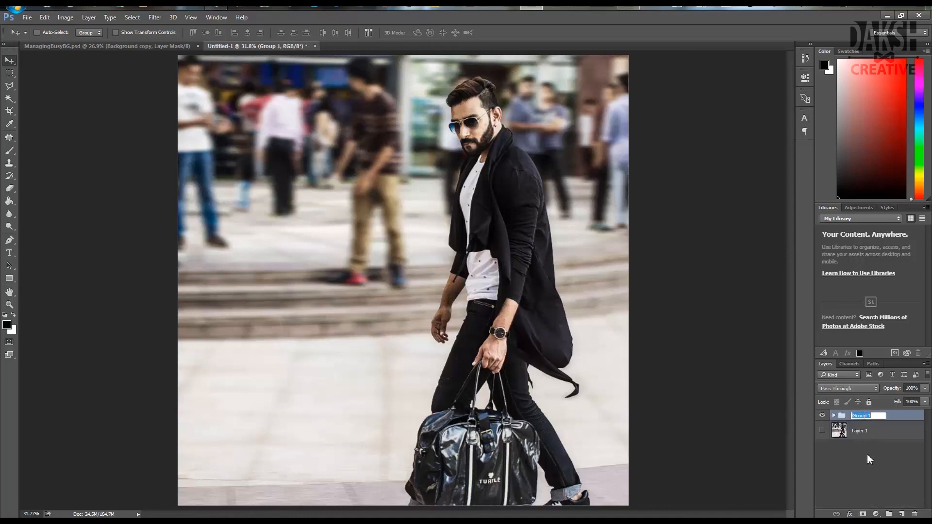
text(fx)
key(Return)
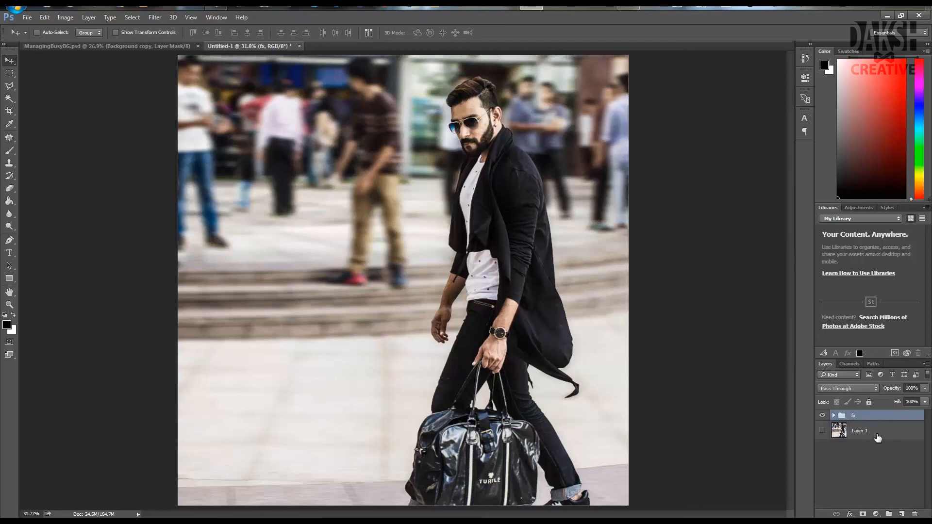
Show Layer 1 and toggle the fx group's visibility to compare the original photo with the edited version.
click(822, 432)
click(823, 416)
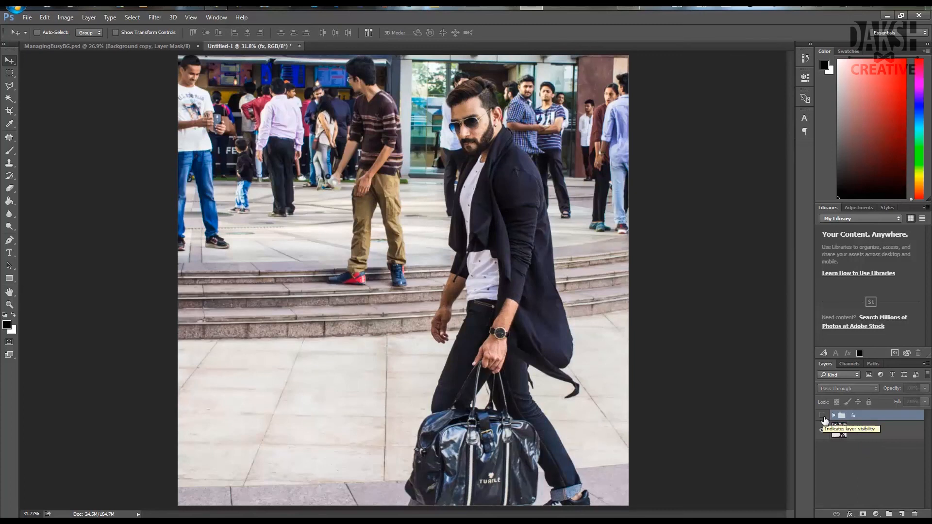
click(823, 416)
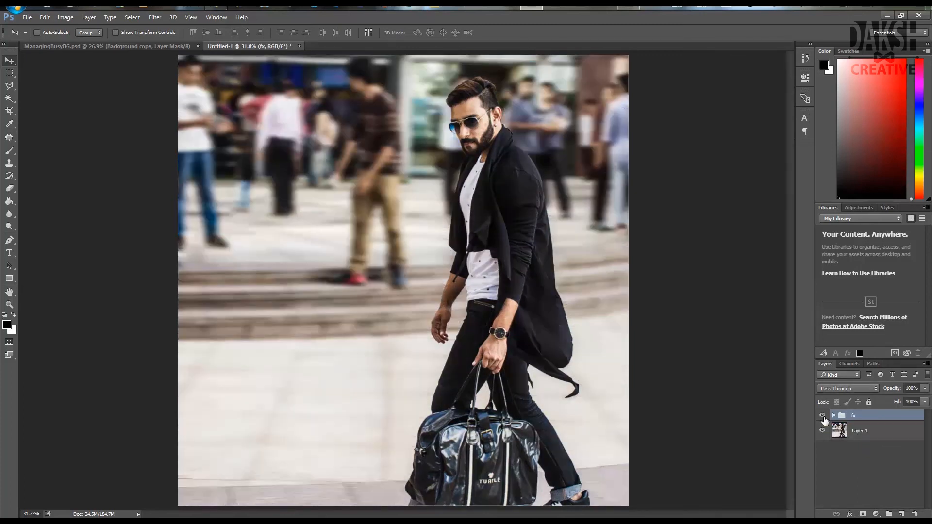
click(823, 416)
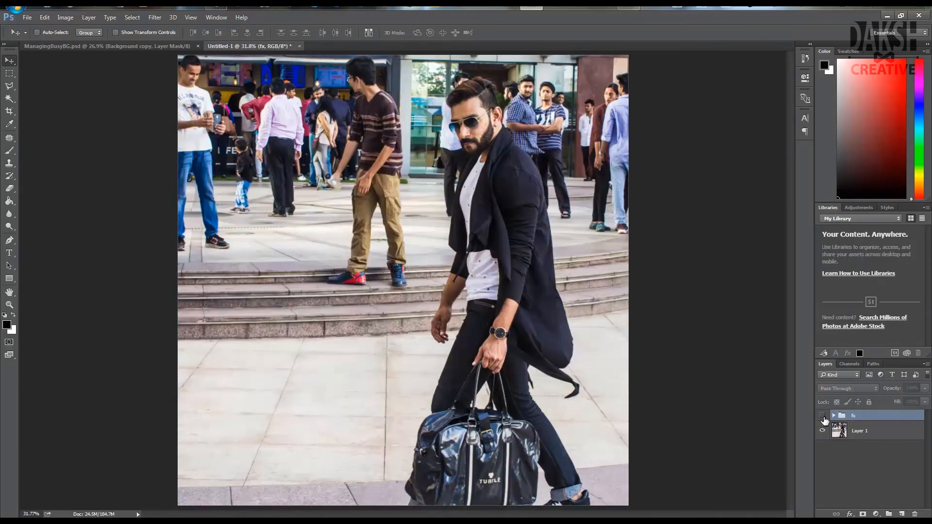
click(823, 416)
click(823, 416)
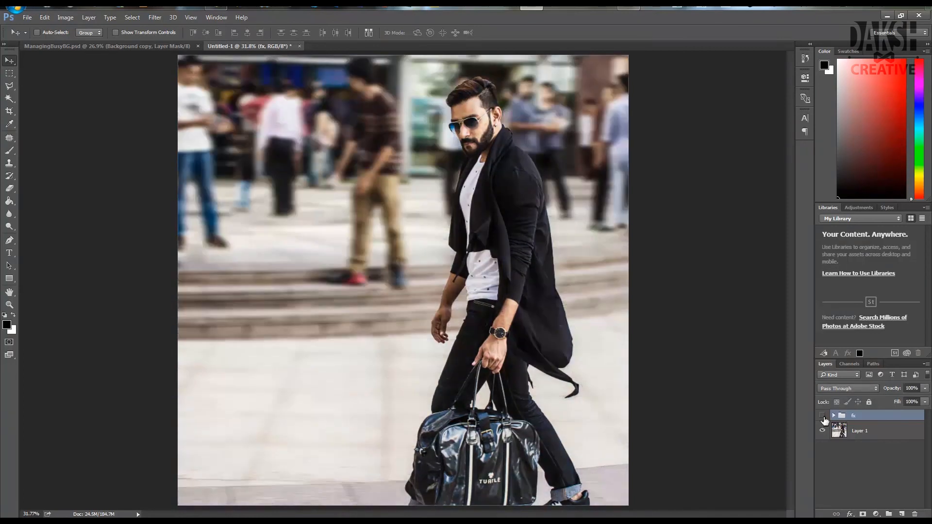
click(822, 415)
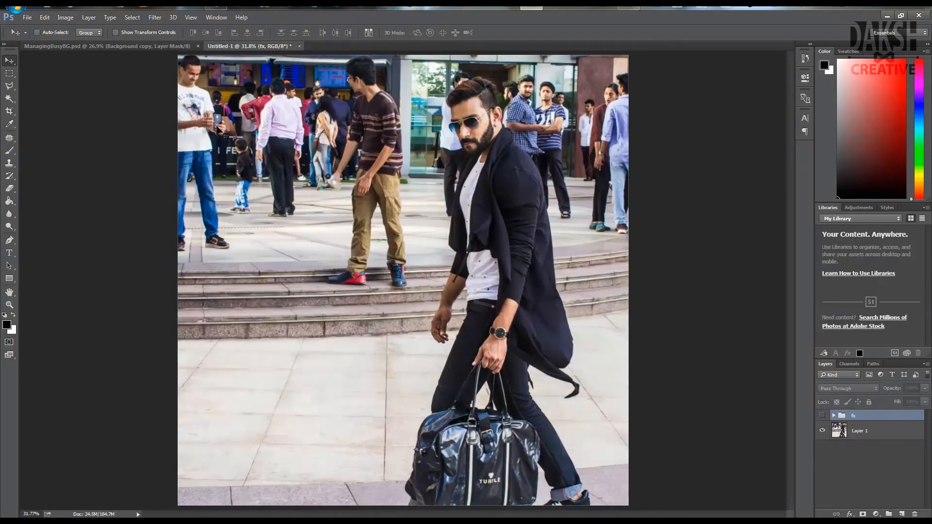
click(822, 415)
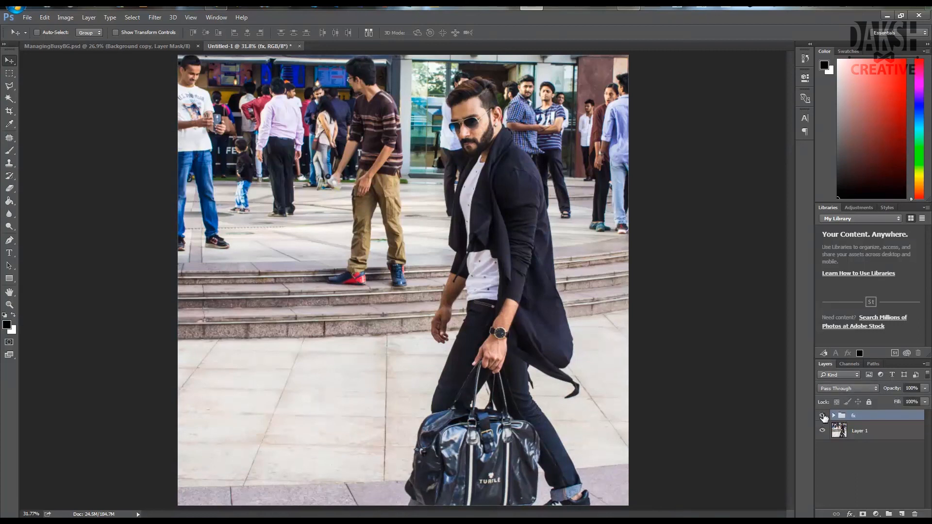